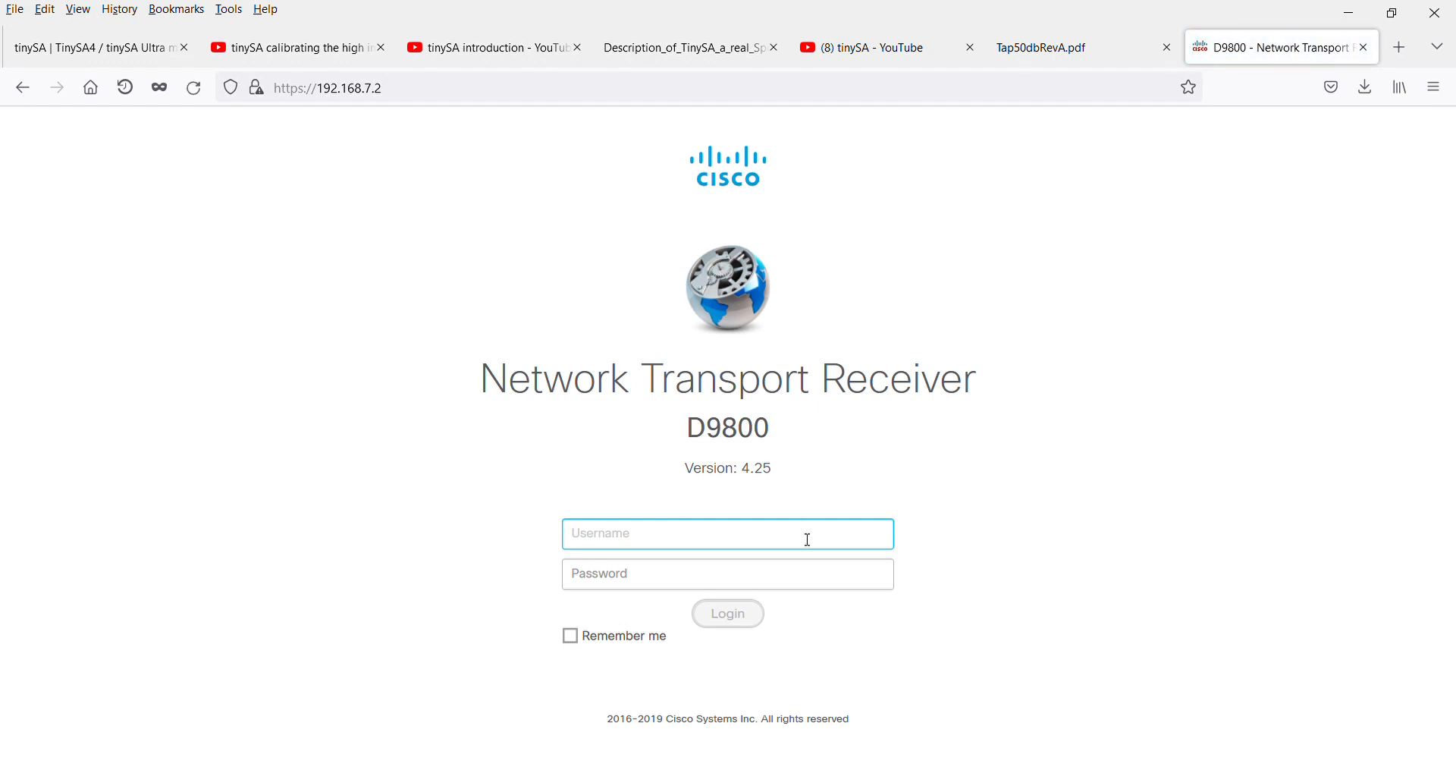
# Log in to the D9800 receiver with the username admin and the account password
pyautogui.write('admin')
pyautogui.press('Tab')
pyautogui.write('•••••••••••')
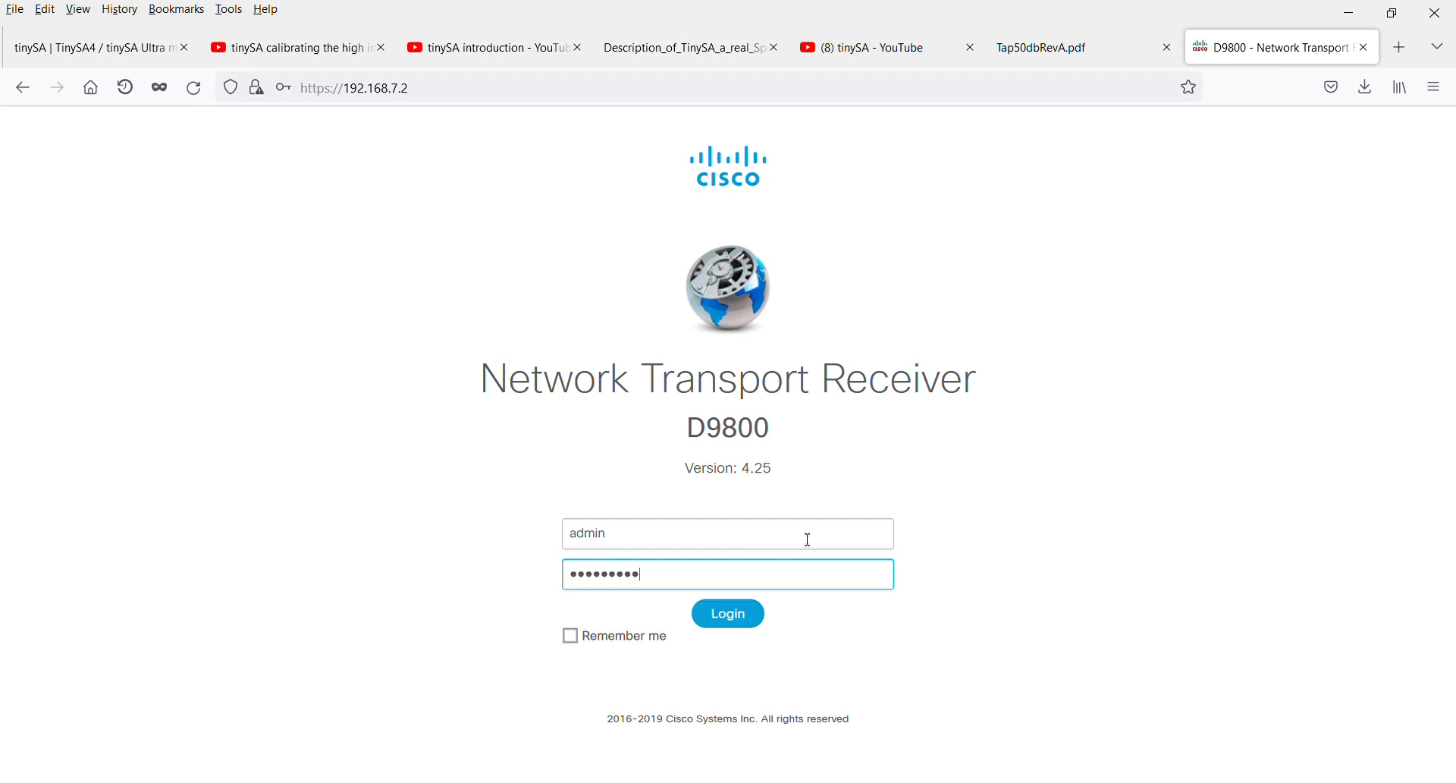
pyautogui.press('Return')
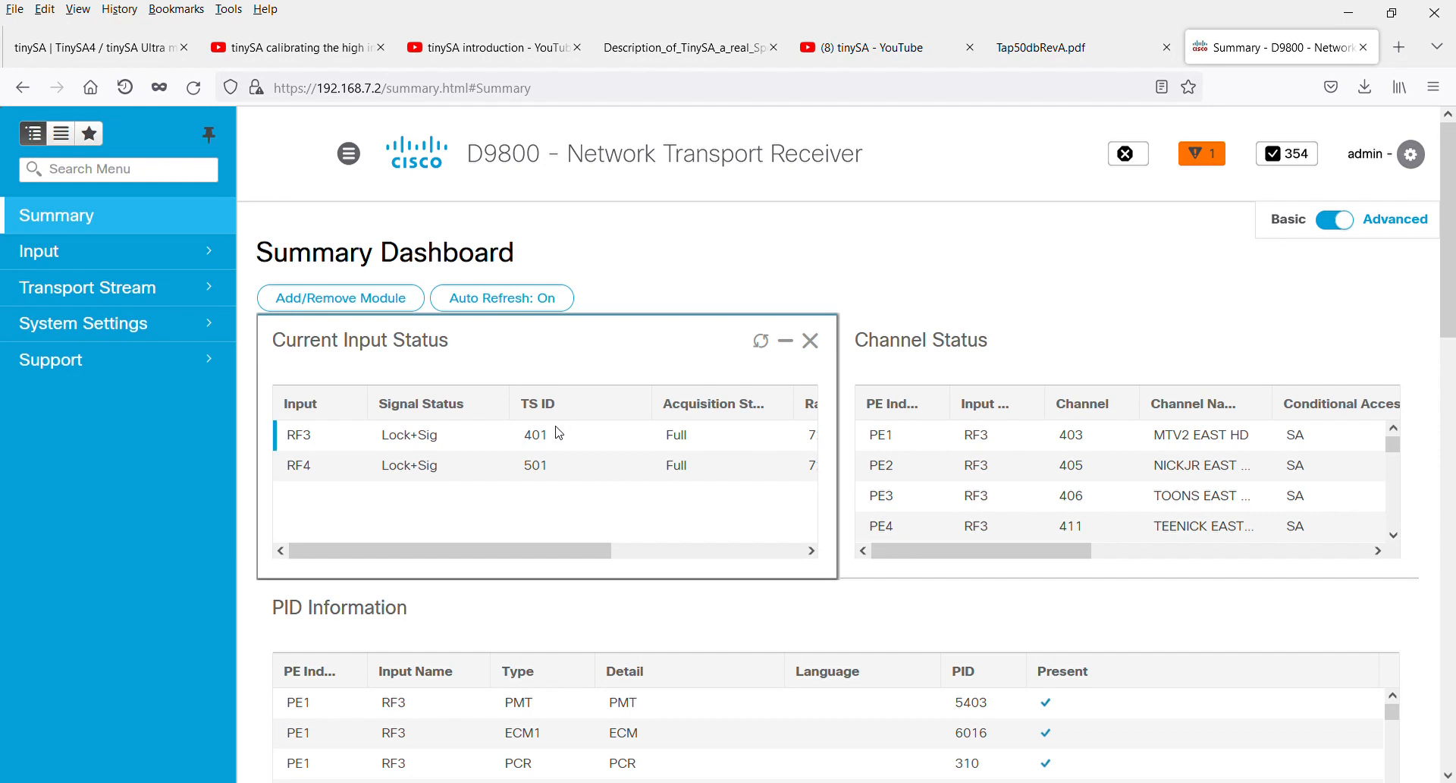
# Examine the Summary Dashboard's PID information, FEC decoder status, tuner performance and most recent alarms
pyautogui.scroll(-3, 819, 536)
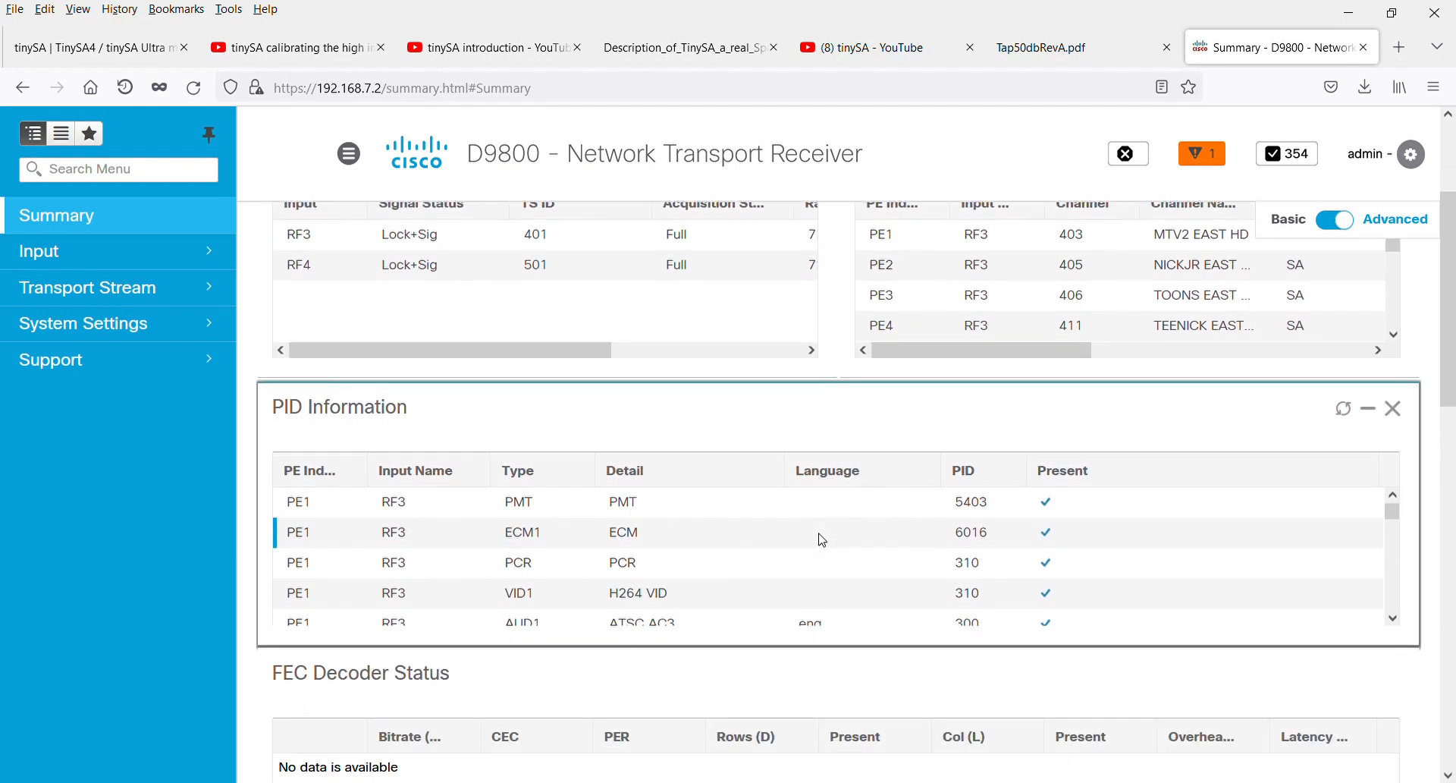
pyautogui.scroll(-3, 823, 540)
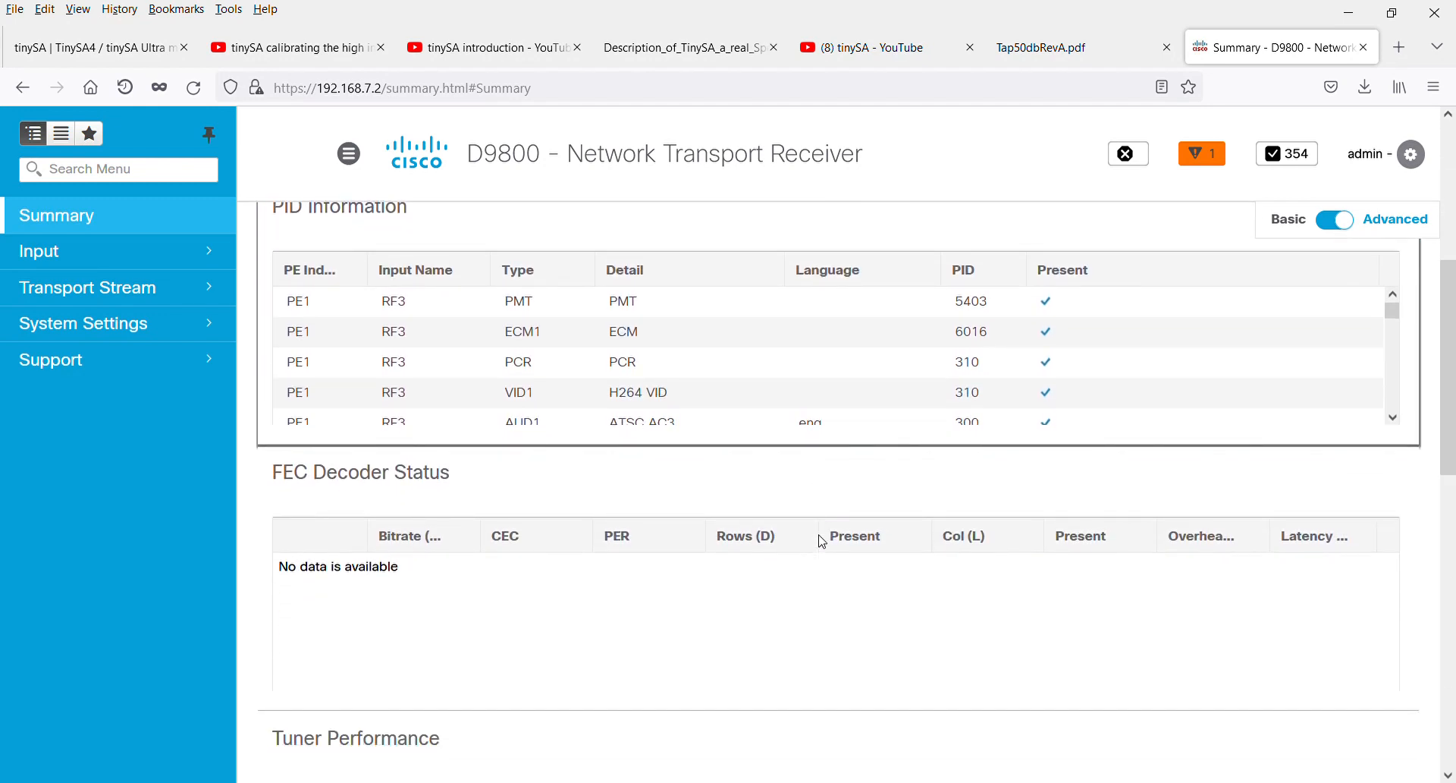
pyautogui.scroll(-3, 823, 541)
pyautogui.scroll(-6, 823, 540)
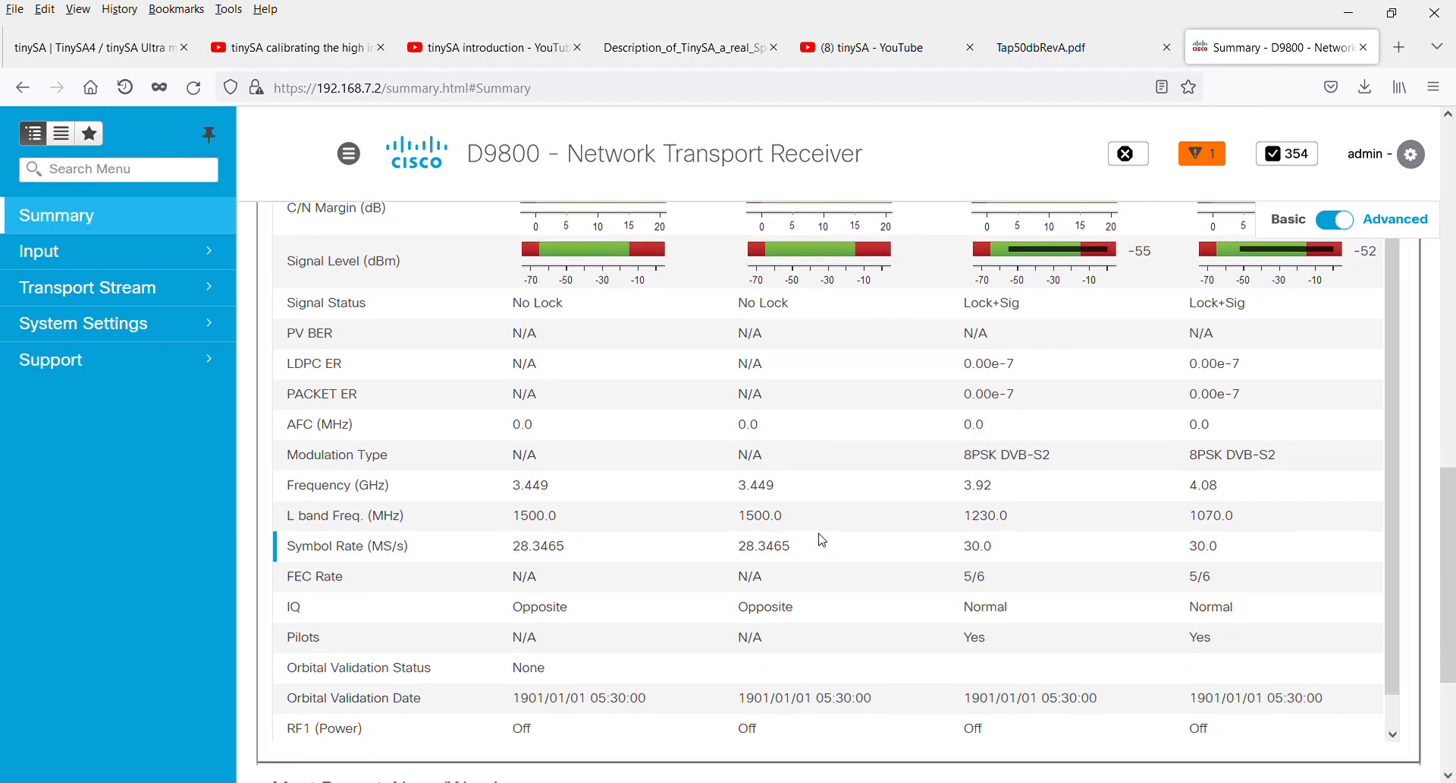
pyautogui.scroll(2, 823, 541)
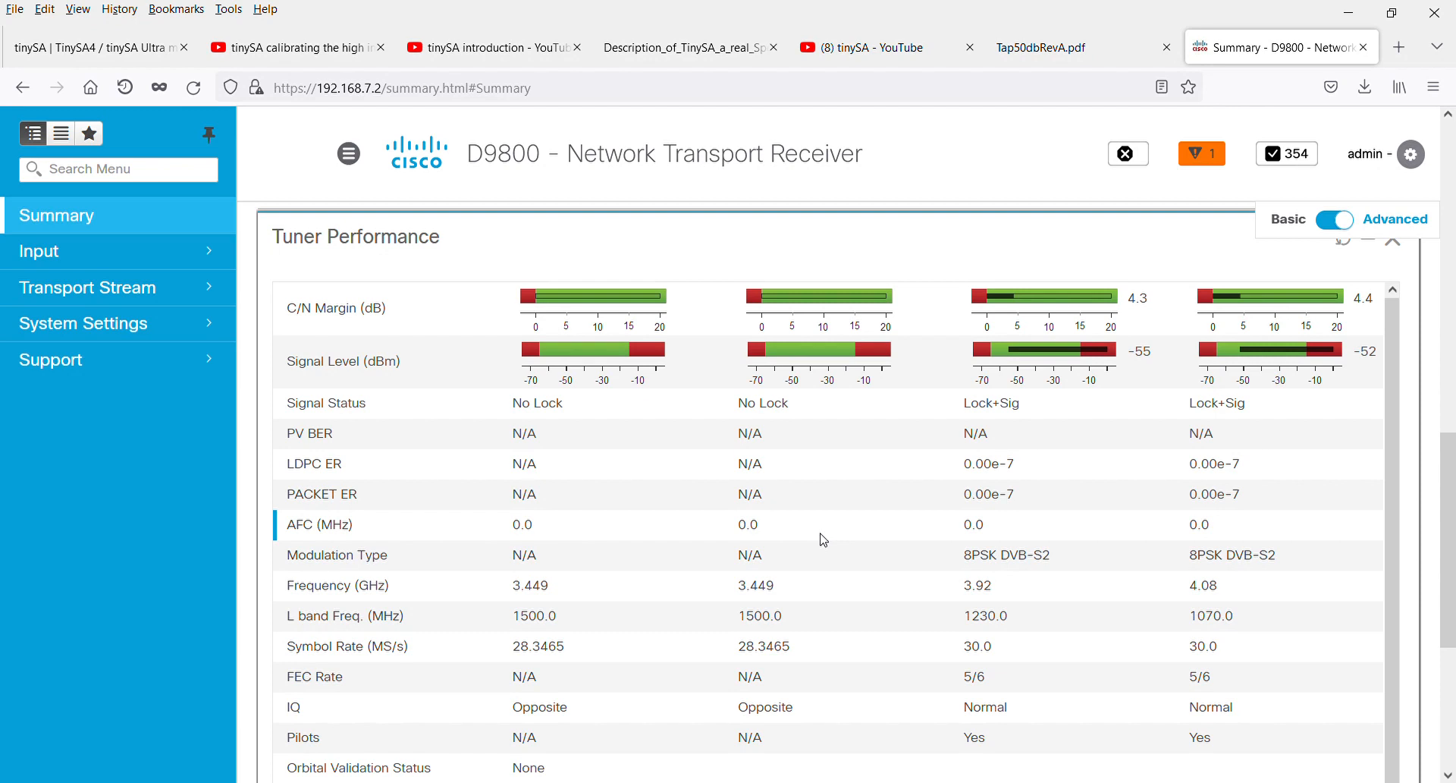
pyautogui.scroll(-1, 824, 540)
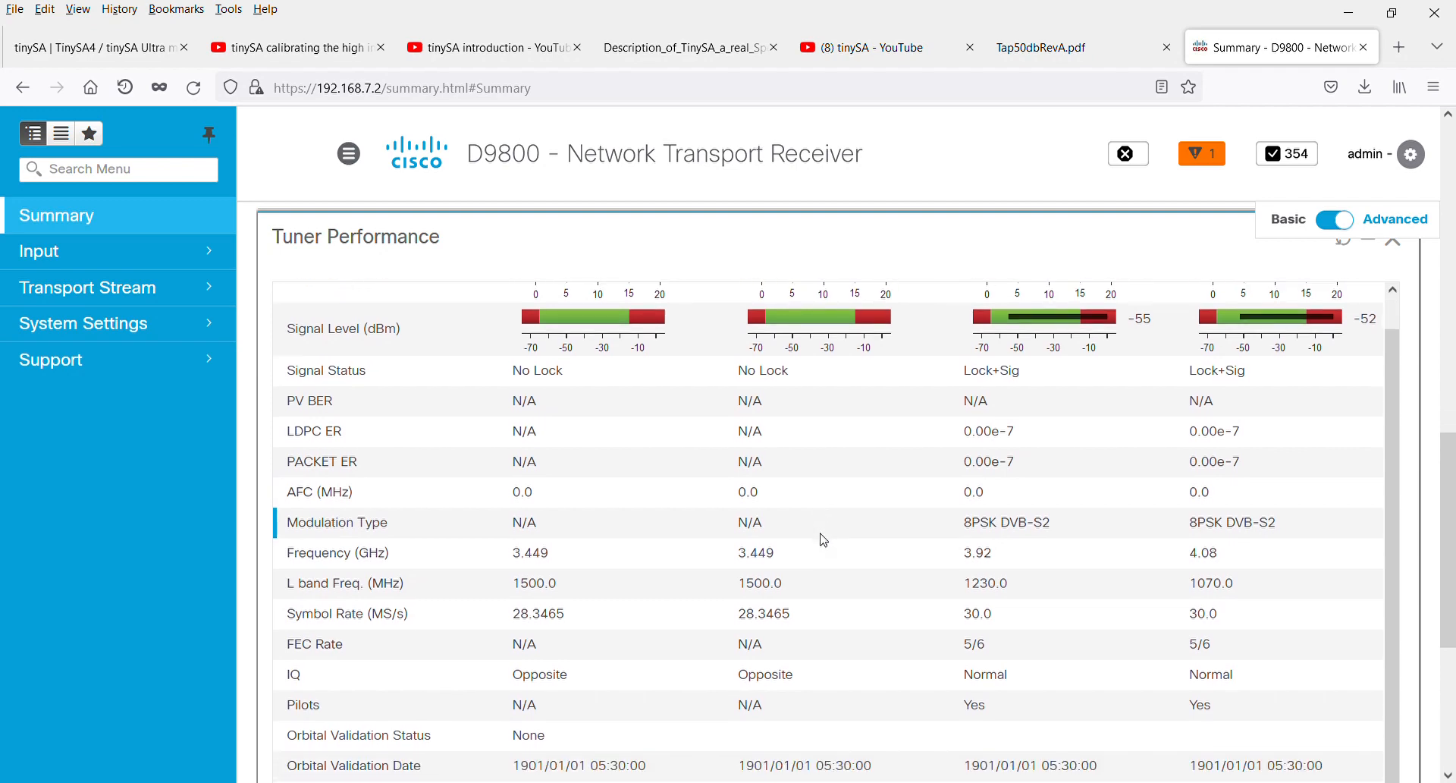
pyautogui.scroll(-5, 825, 540)
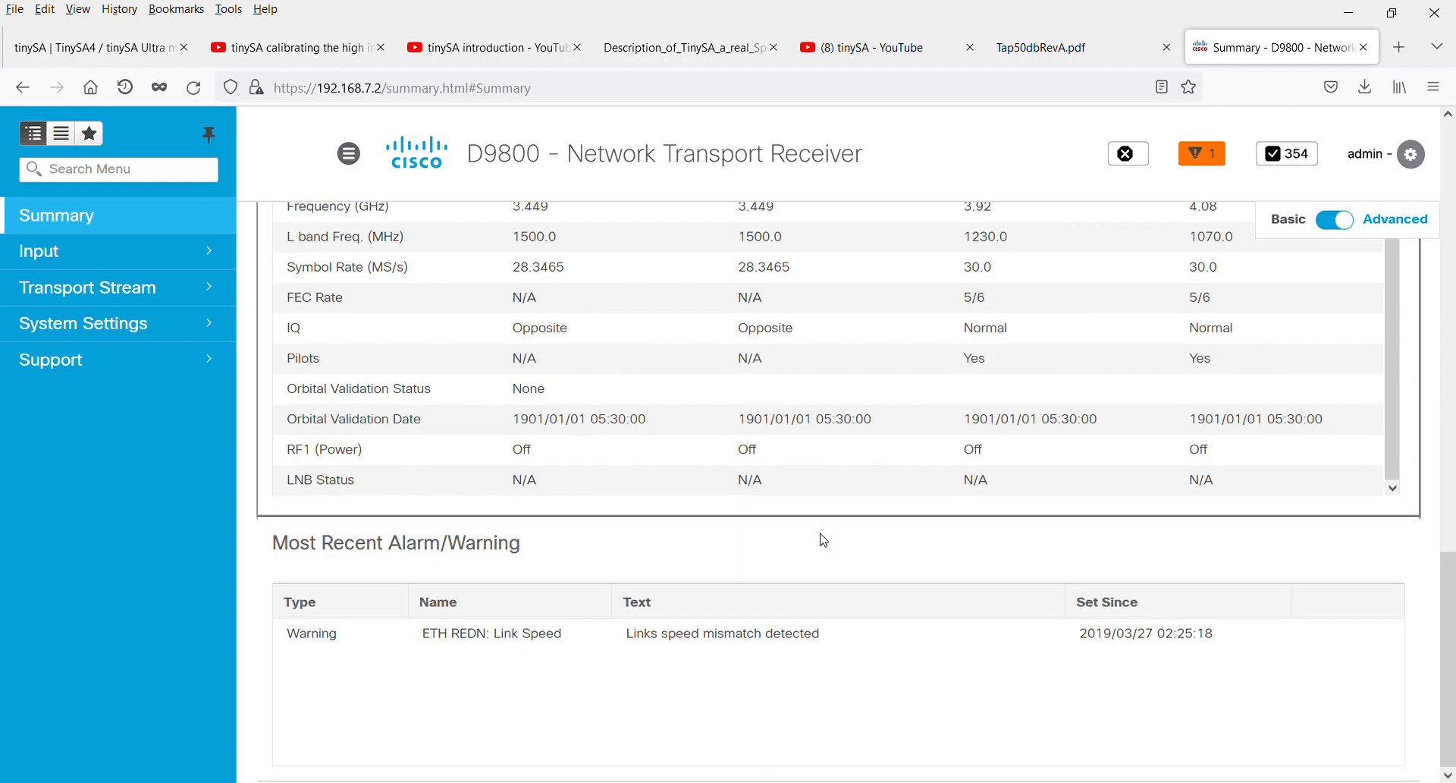
pyautogui.scroll(8, 825, 540)
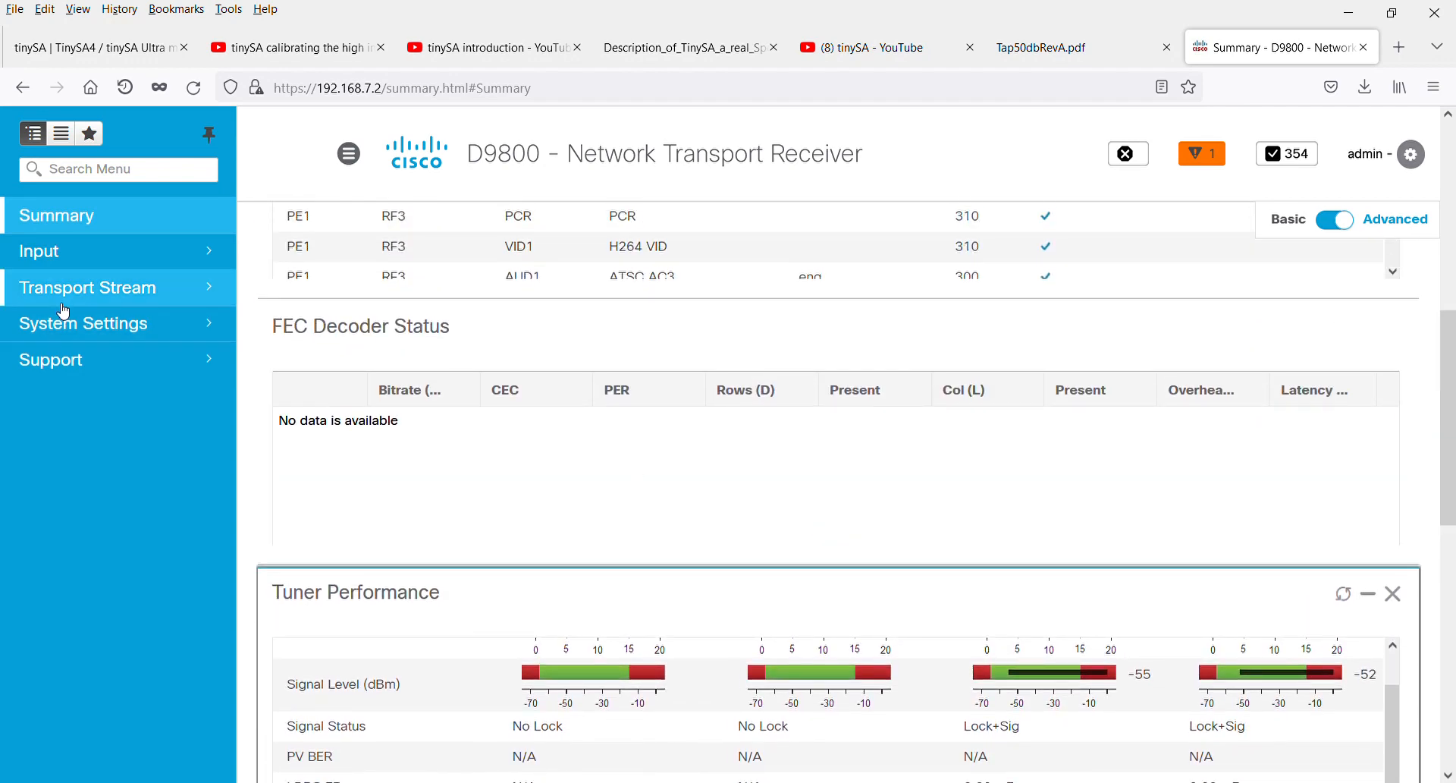
# In the RF input setup, set RF 3's downlink frequency to 4.12 GHz and apply the change
pyautogui.click(102, 268)
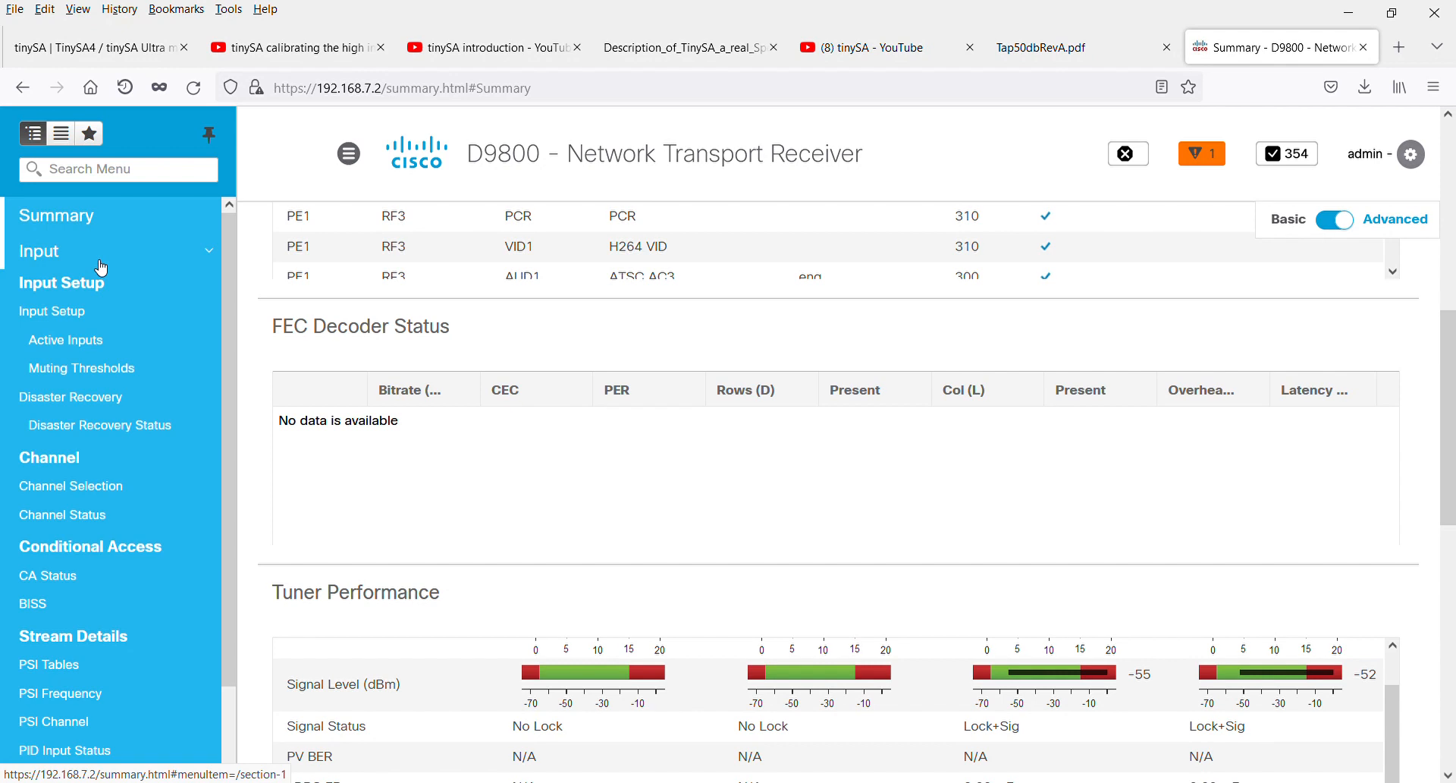
pyautogui.click(81, 315)
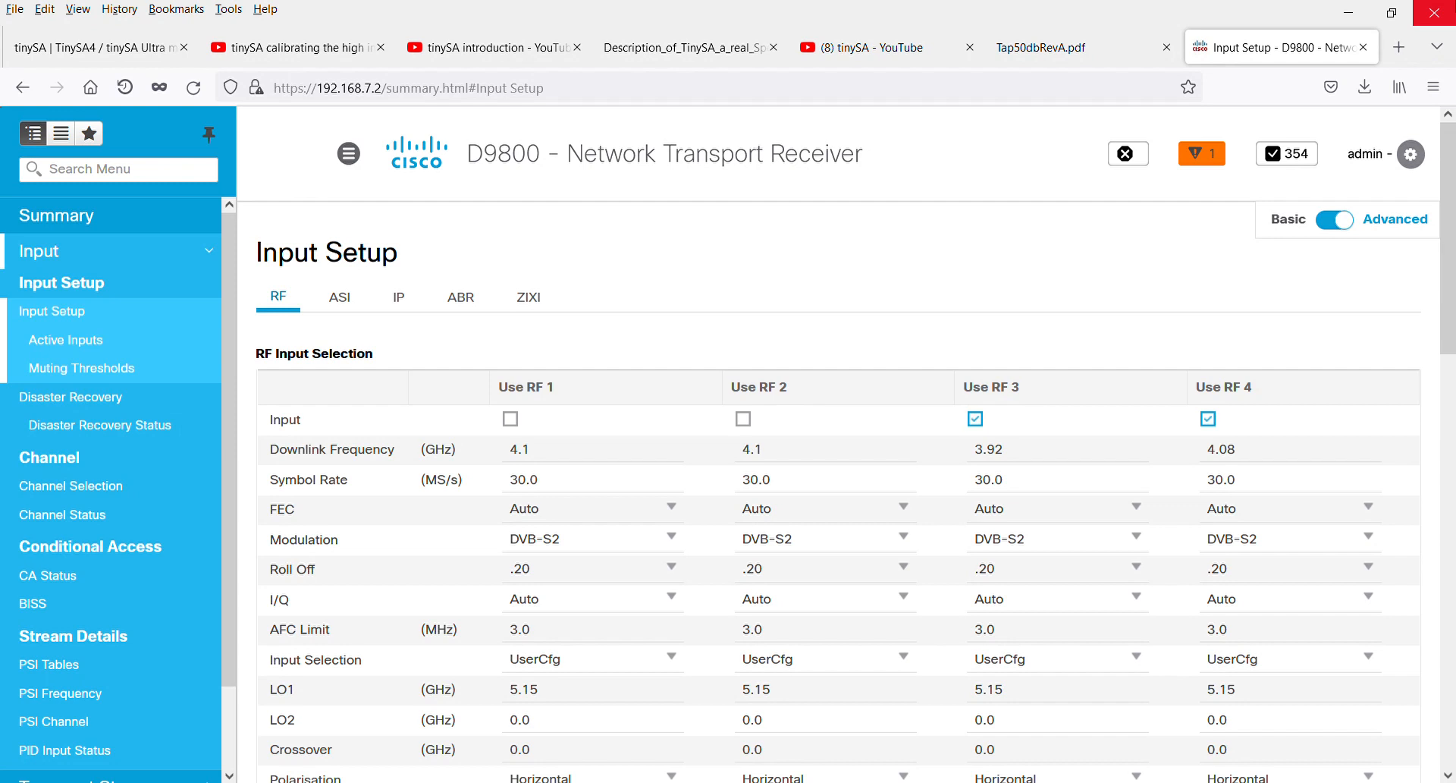
pyautogui.scroll(-1, 1020, 364)
pyautogui.click(1015, 357)
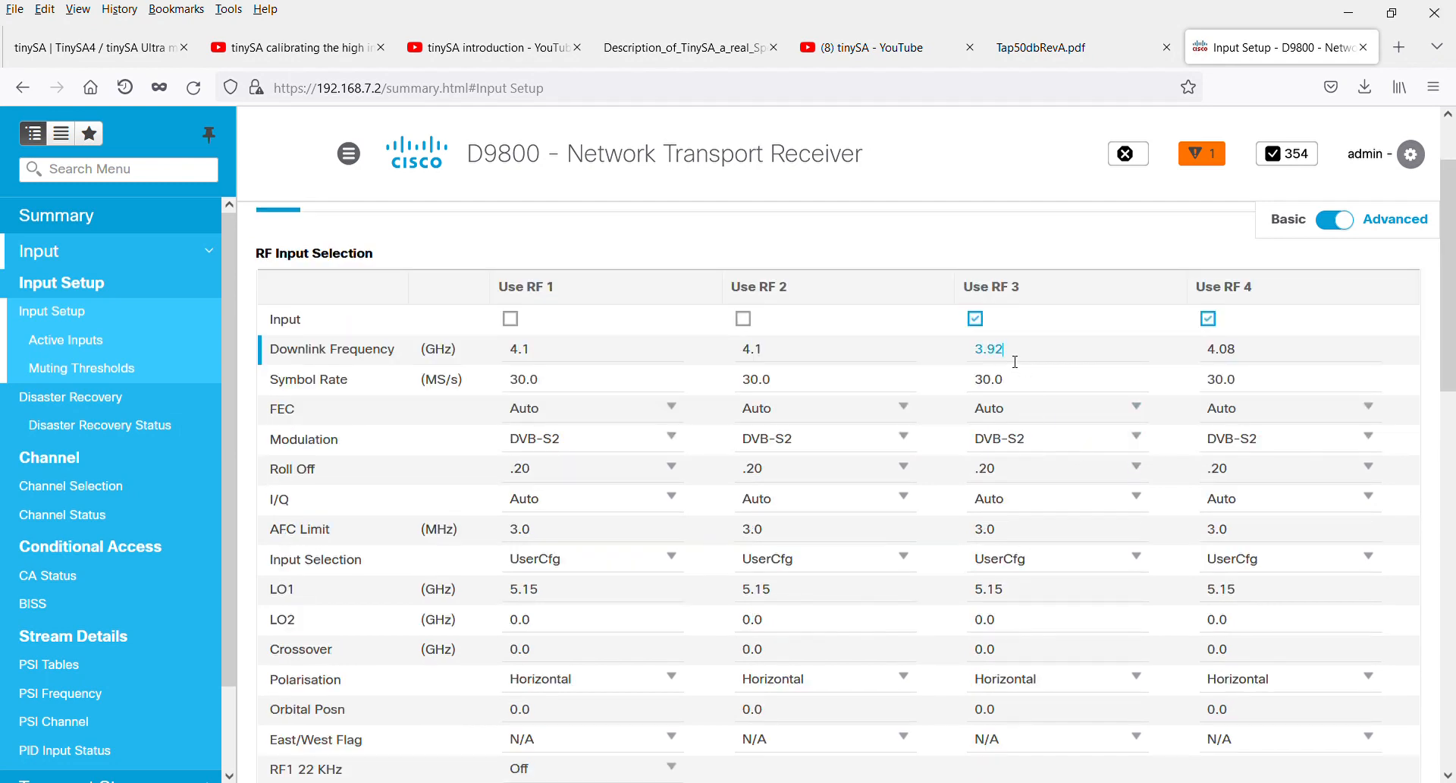
pyautogui.moveTo(1015, 357); pyautogui.dragTo(978, 361)
pyautogui.write('4.12')
pyautogui.scroll(-4, 1077, 440)
pyautogui.scroll(-5, 1090, 479)
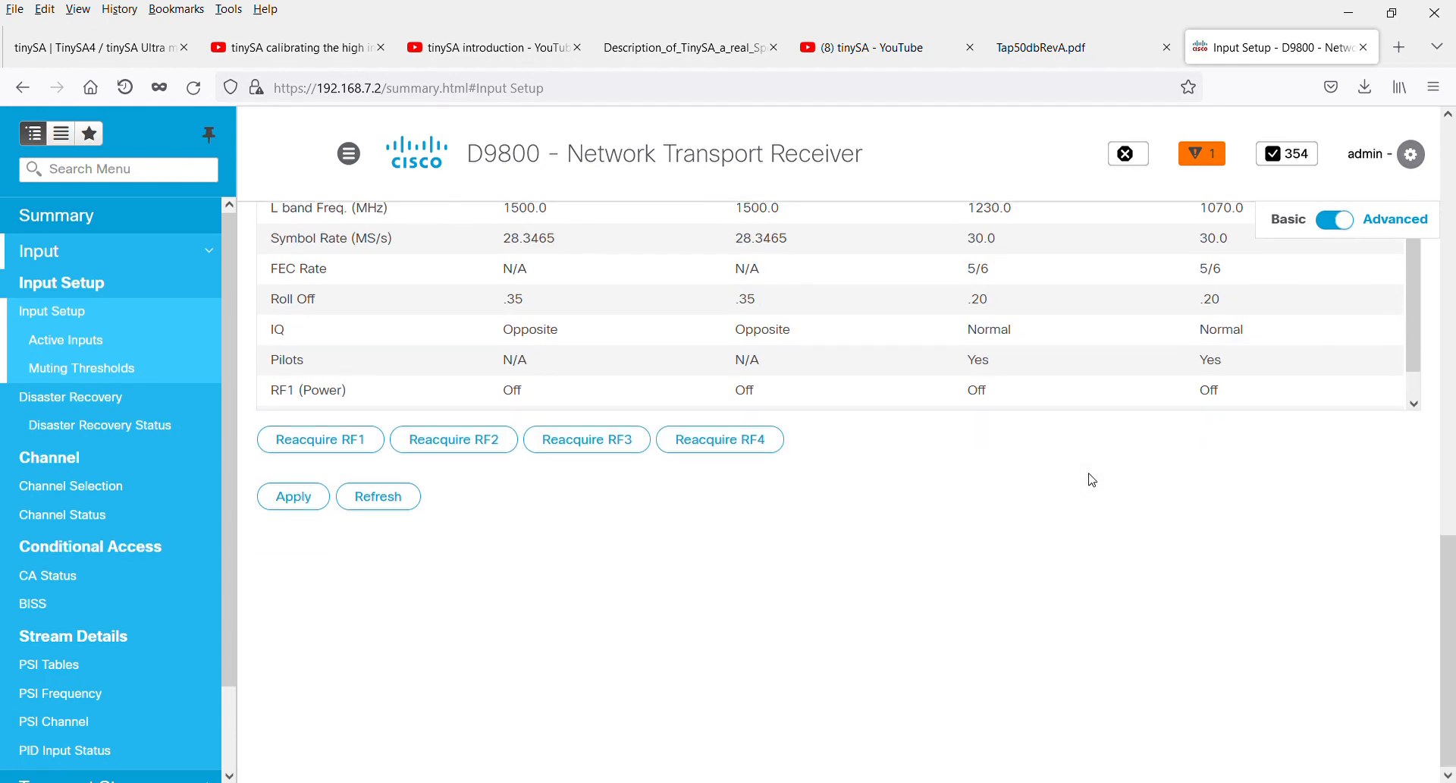
pyautogui.click(305, 507)
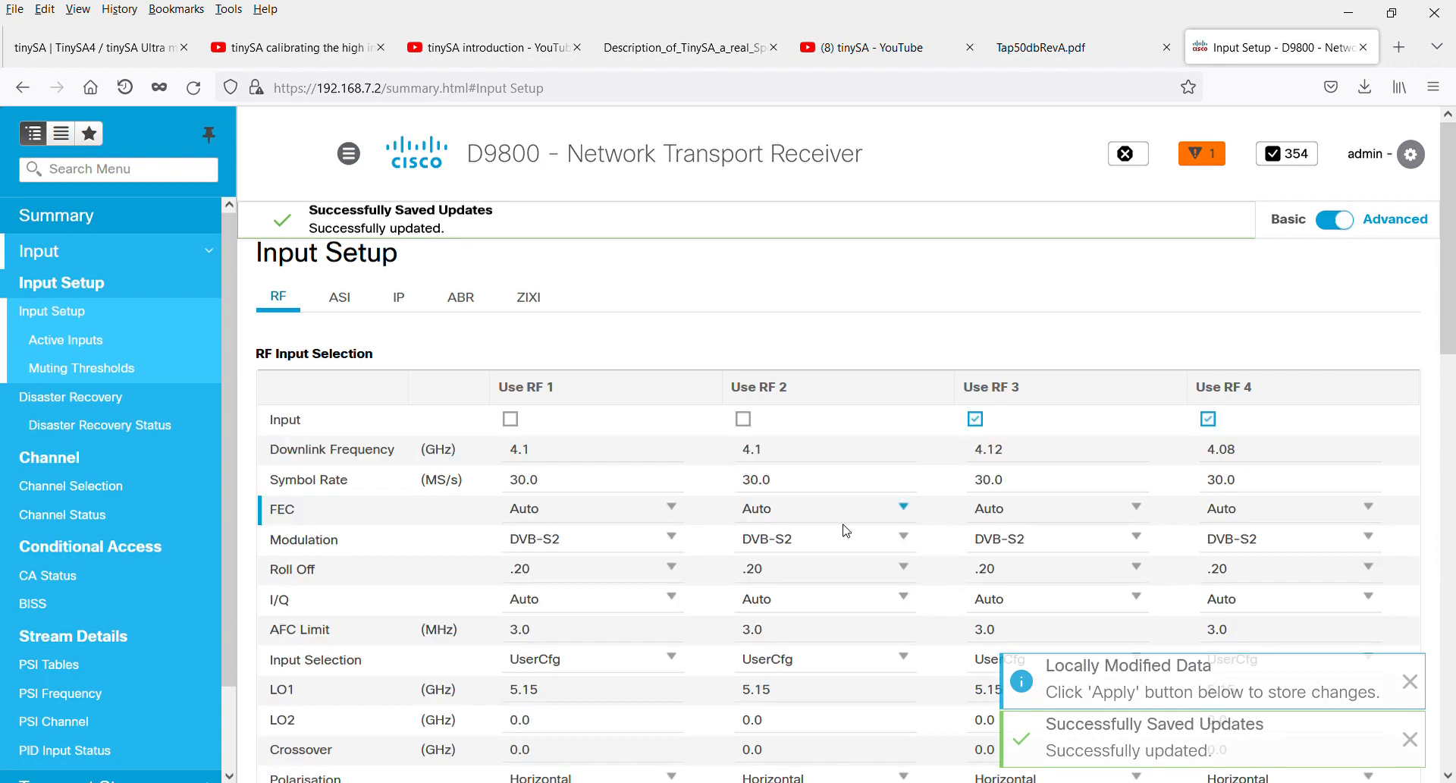
# Reacquire the signal on RF3
pyautogui.scroll(-2, 890, 543)
pyautogui.scroll(-2, 890, 543)
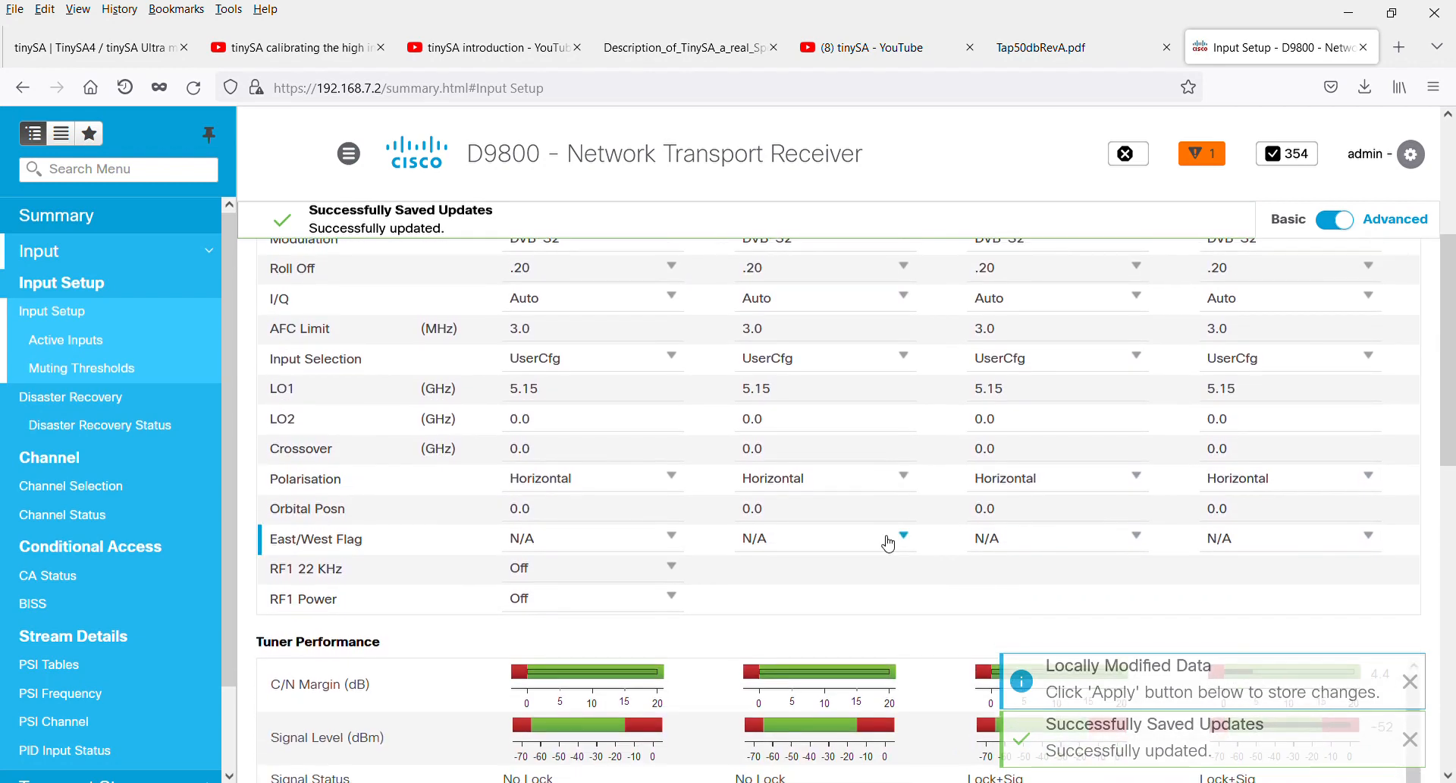
pyautogui.scroll(-7, 887, 542)
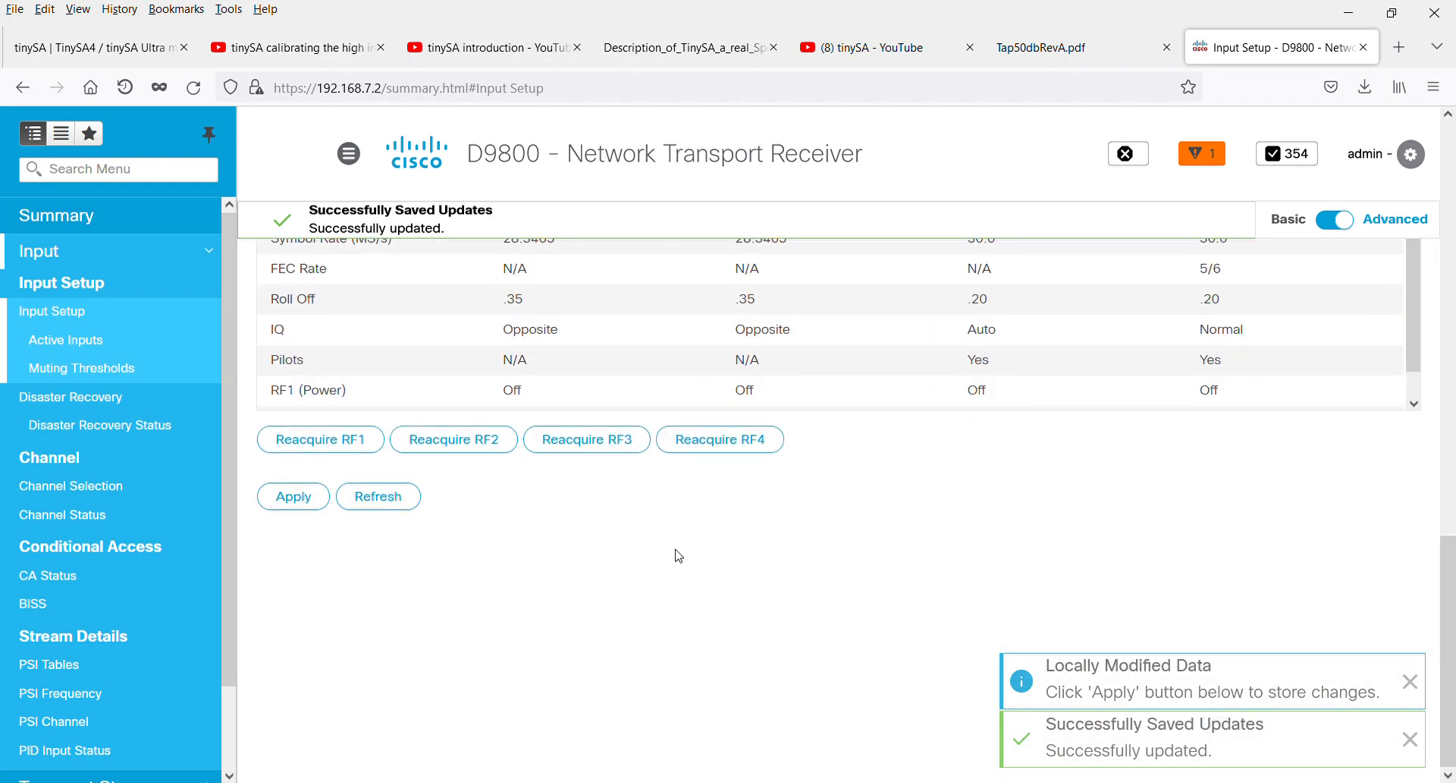
pyautogui.click(601, 440)
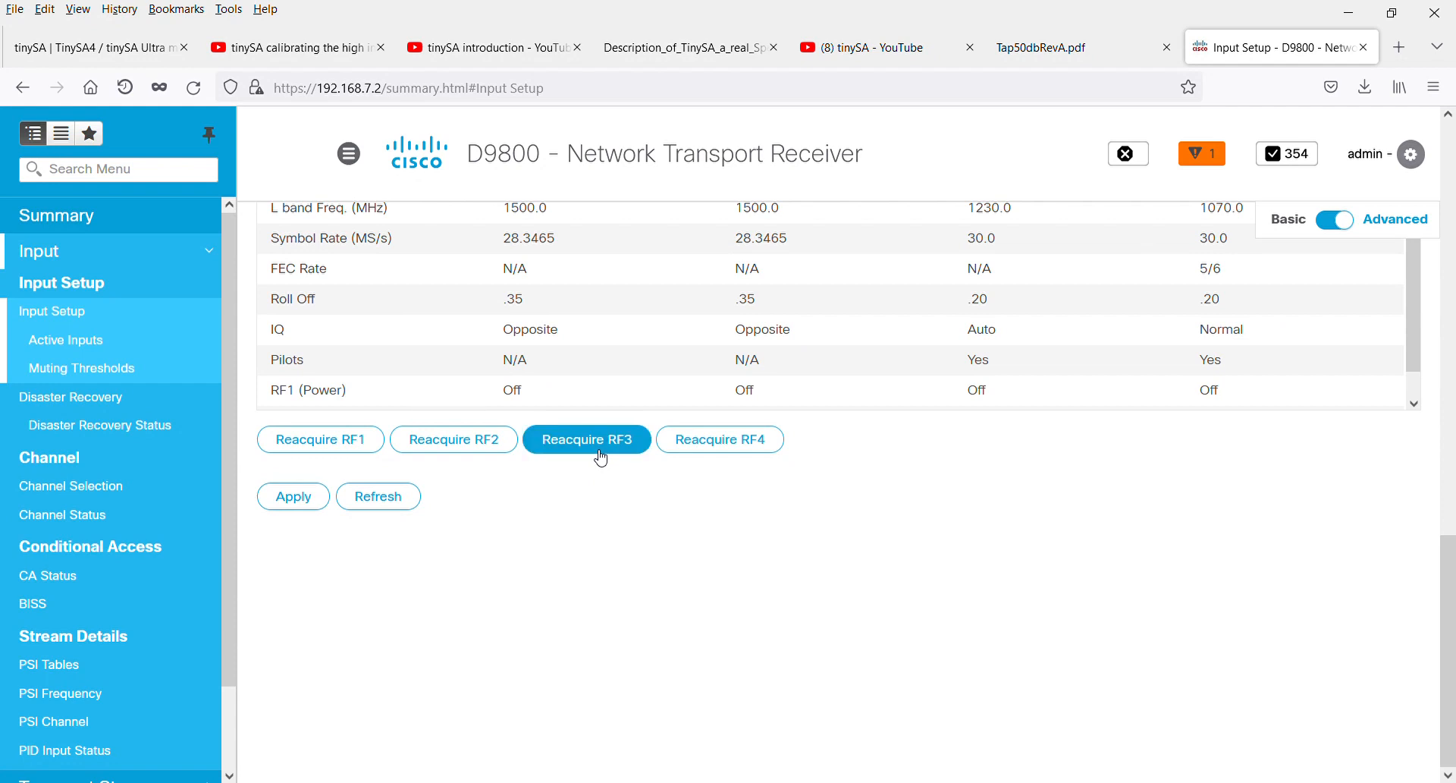
# Check RF3's input settings and tuner performance after the reacquisition and refresh the Input Setup page
pyautogui.scroll(3, 1107, 599)
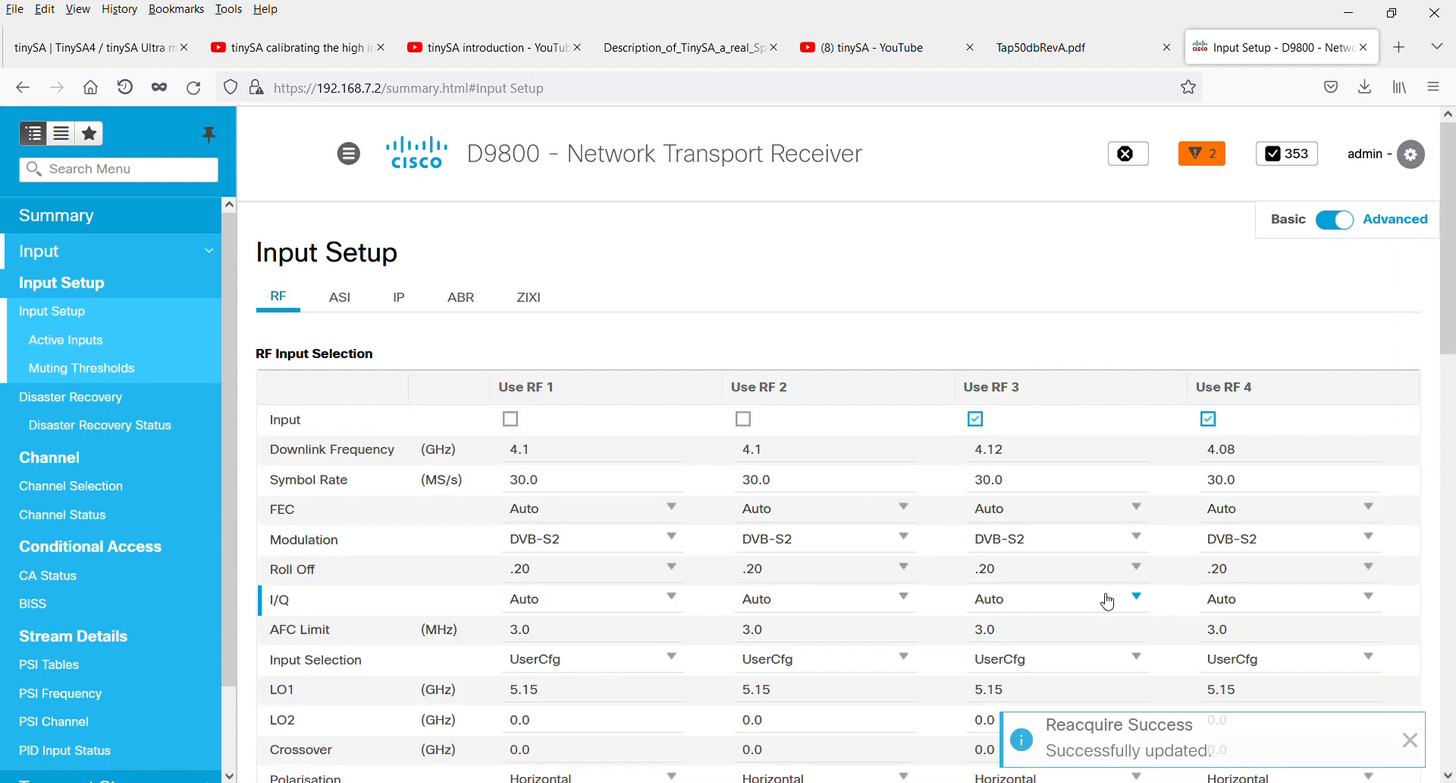
pyautogui.scroll(-4, 1107, 600)
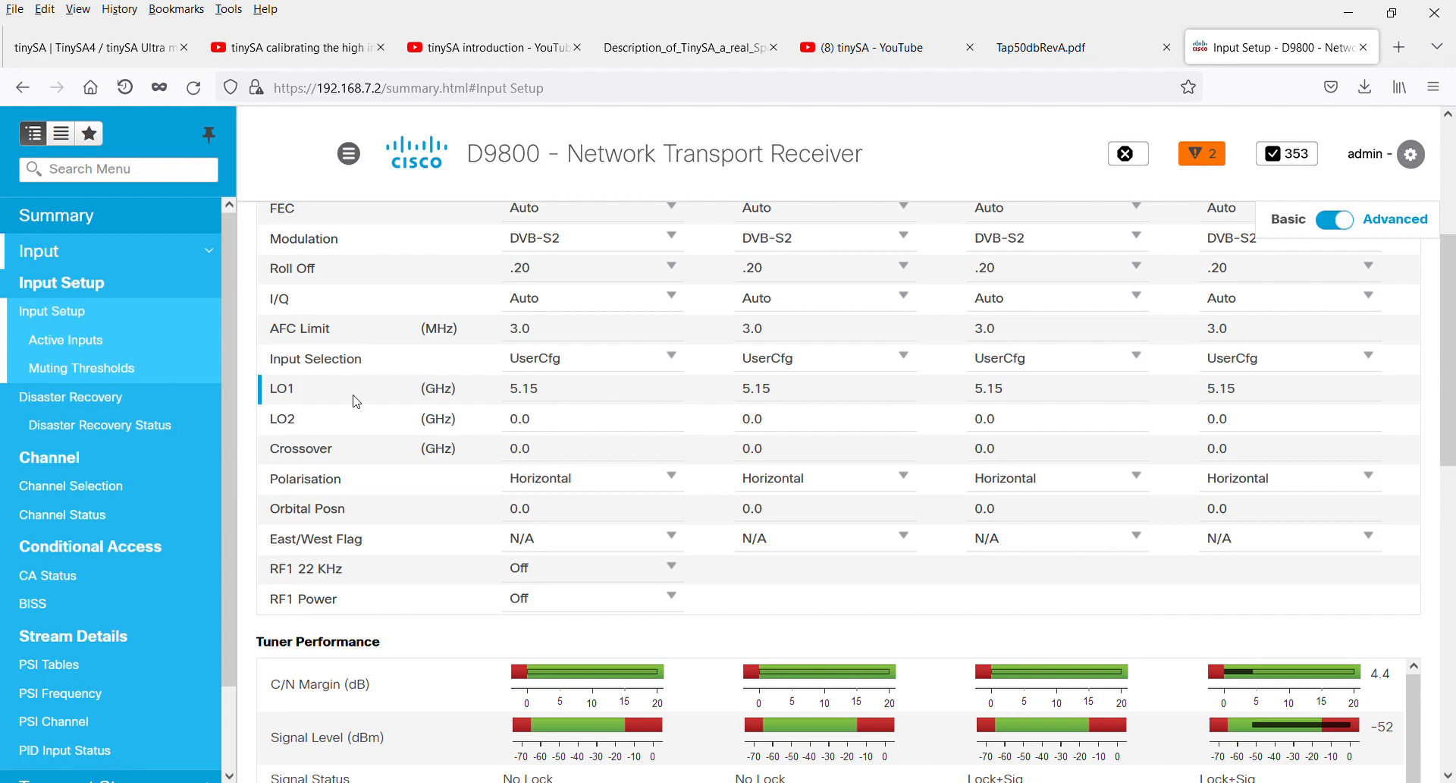
pyautogui.scroll(4, 513, 425)
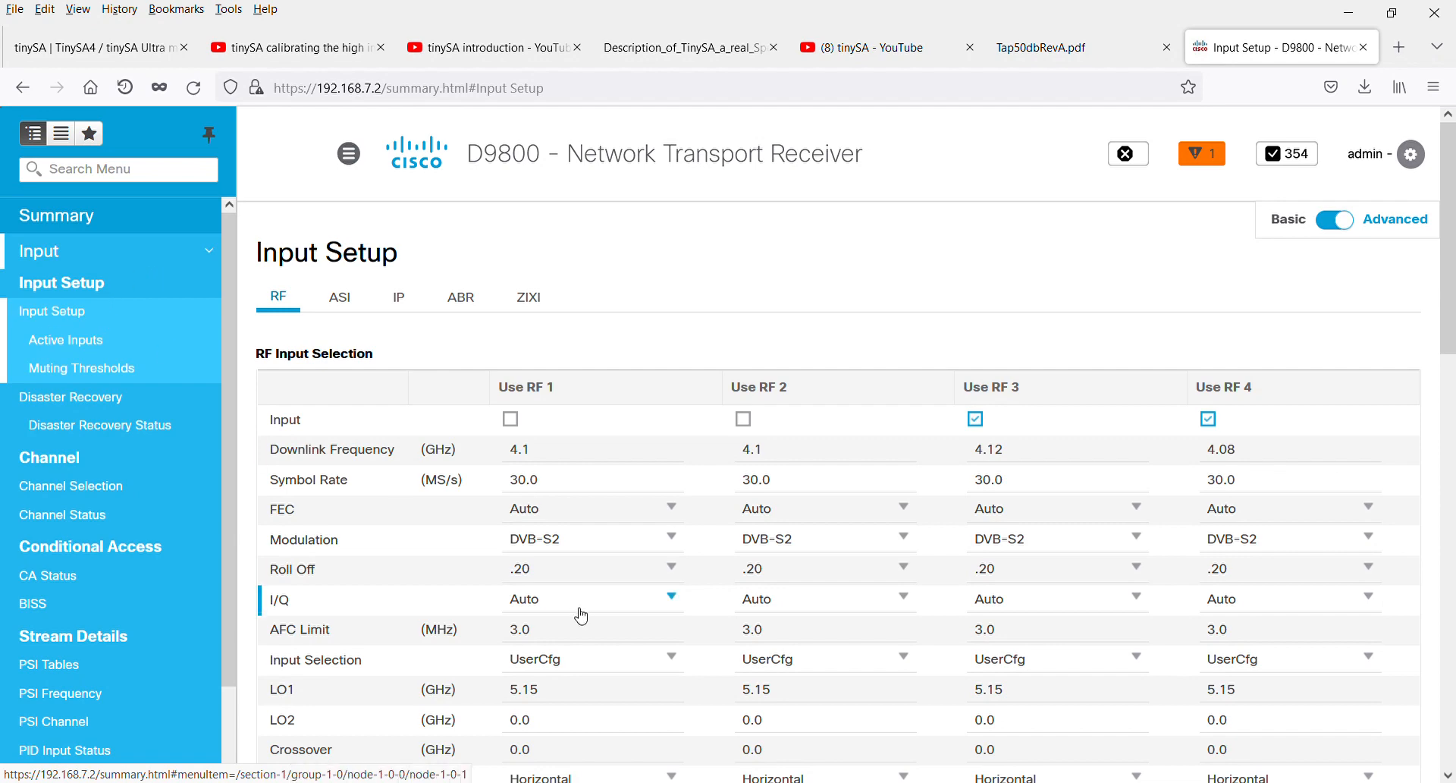
pyautogui.scroll(-8, 753, 575)
pyautogui.scroll(-5, 1017, 669)
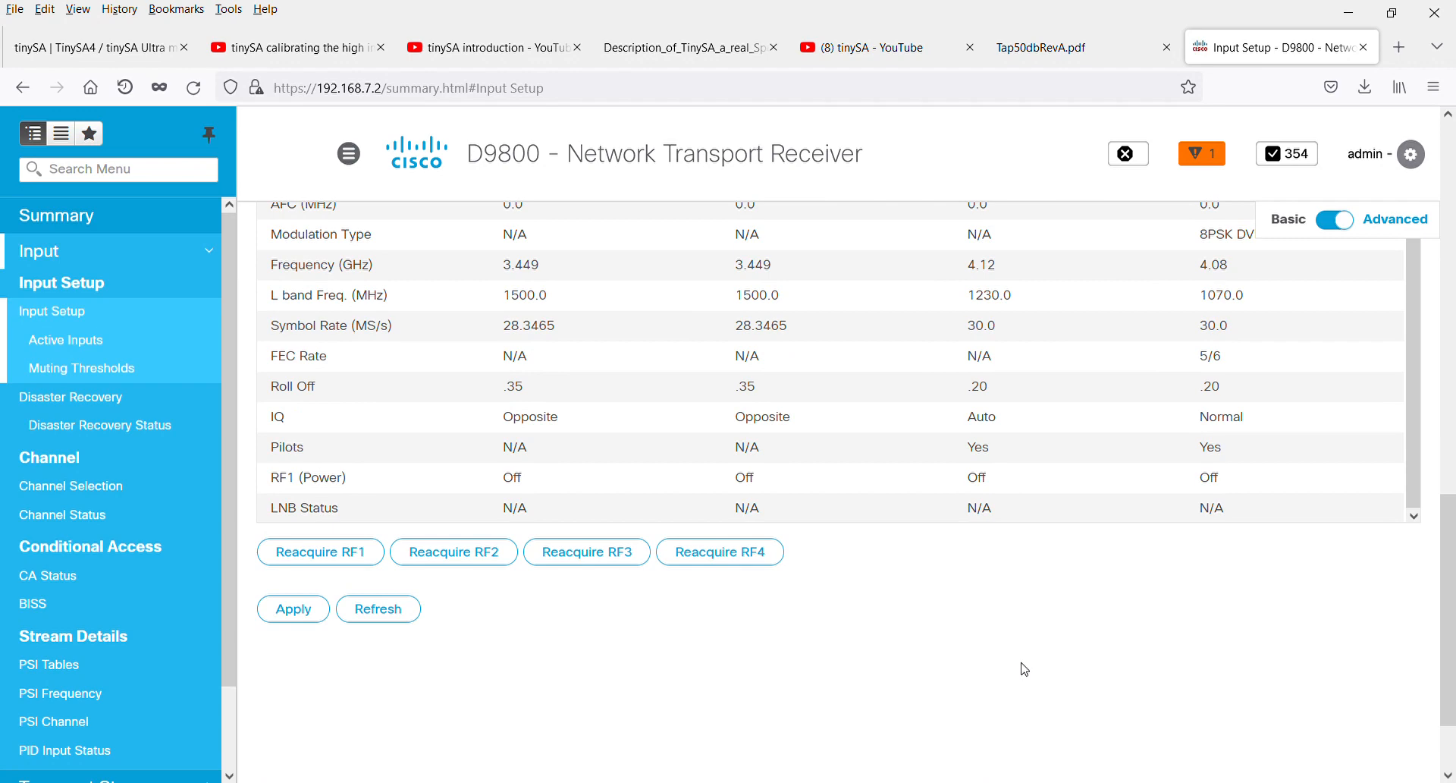
pyautogui.scroll(6, 1027, 682)
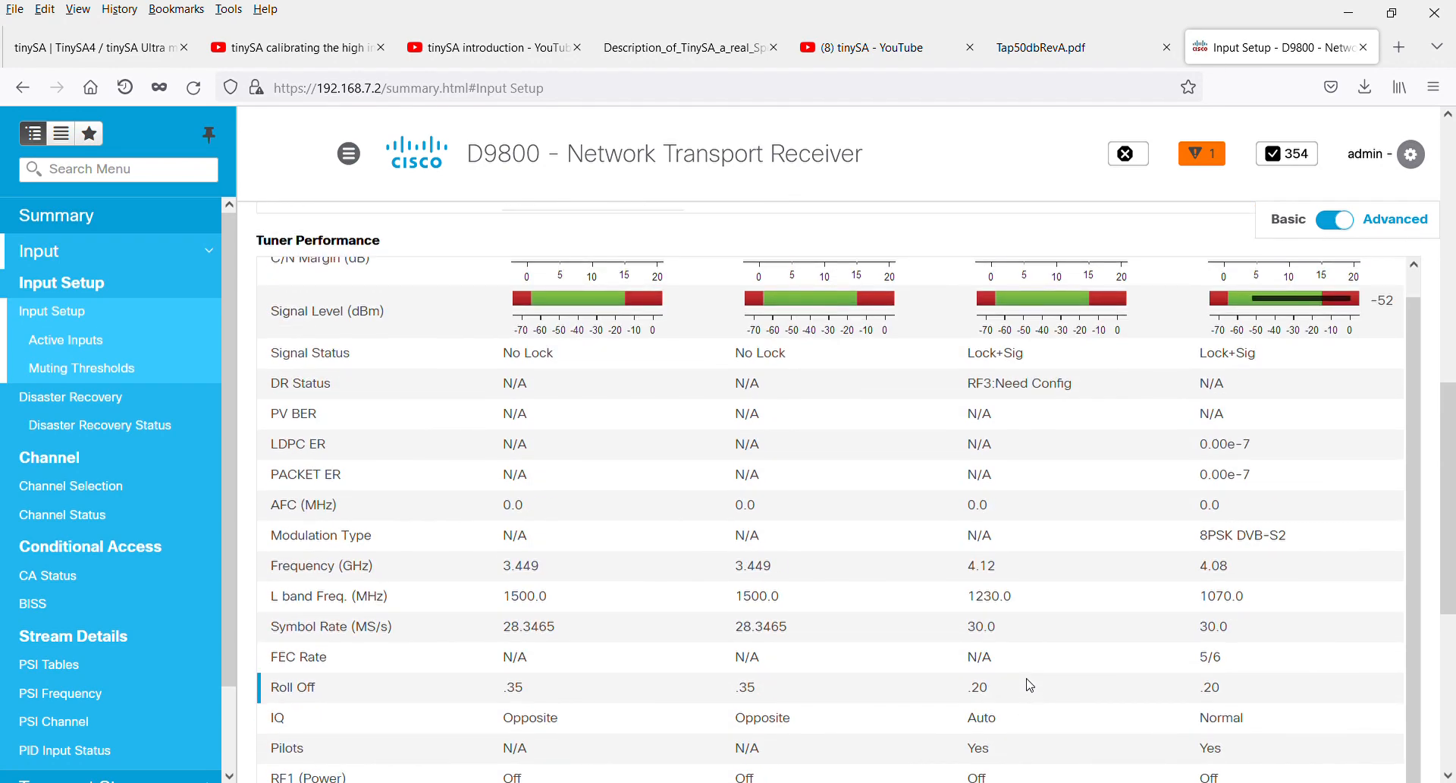
pyautogui.scroll(-5, 1028, 685)
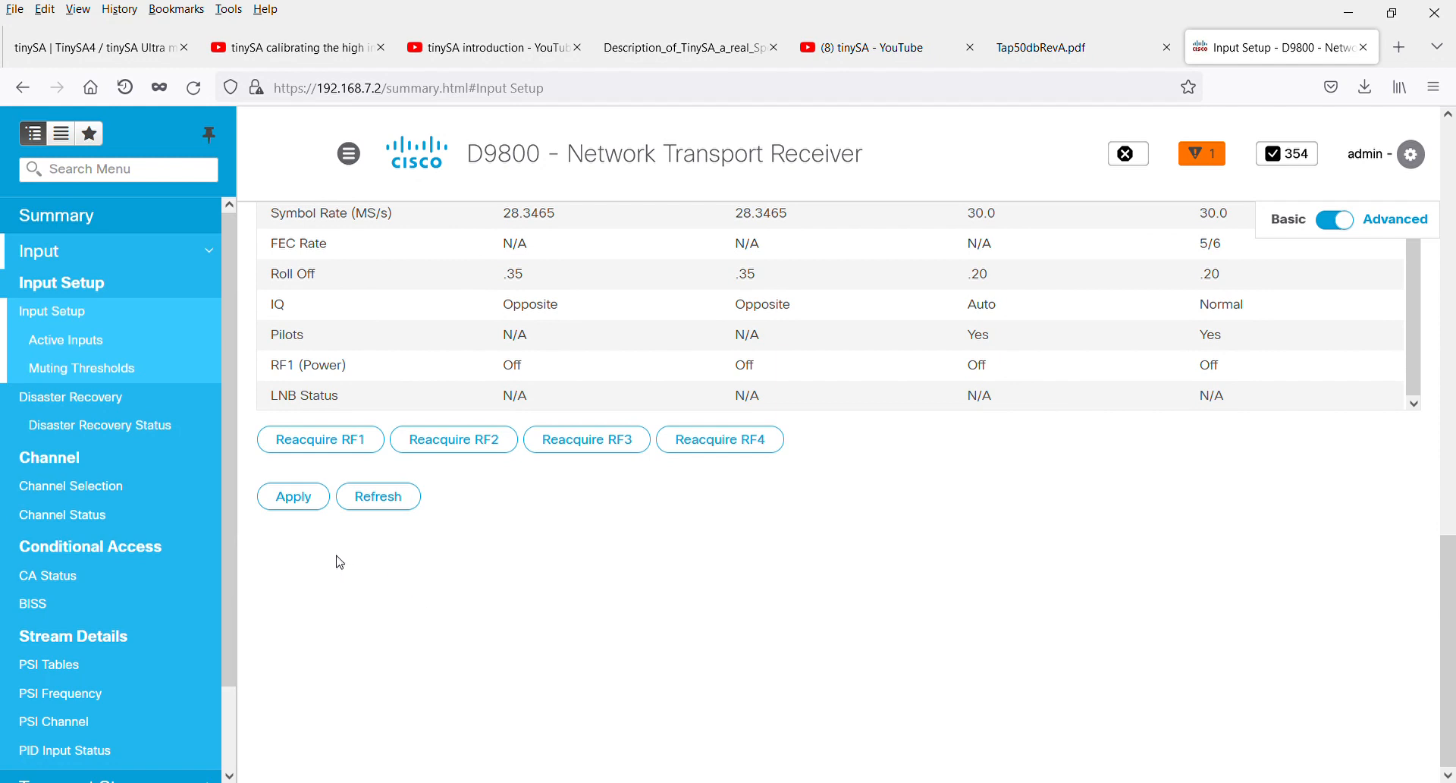
pyautogui.click(373, 497)
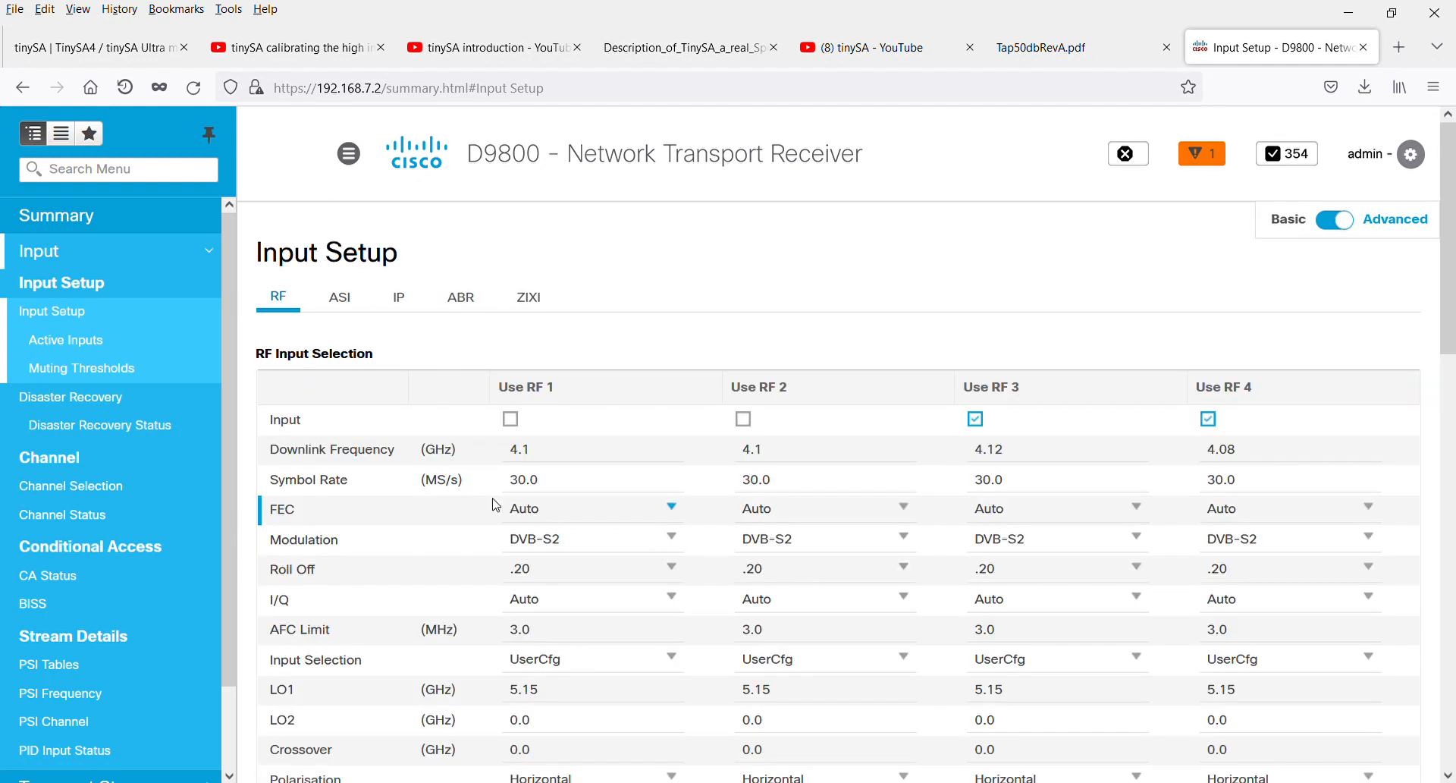
pyautogui.moveTo(304, 459)
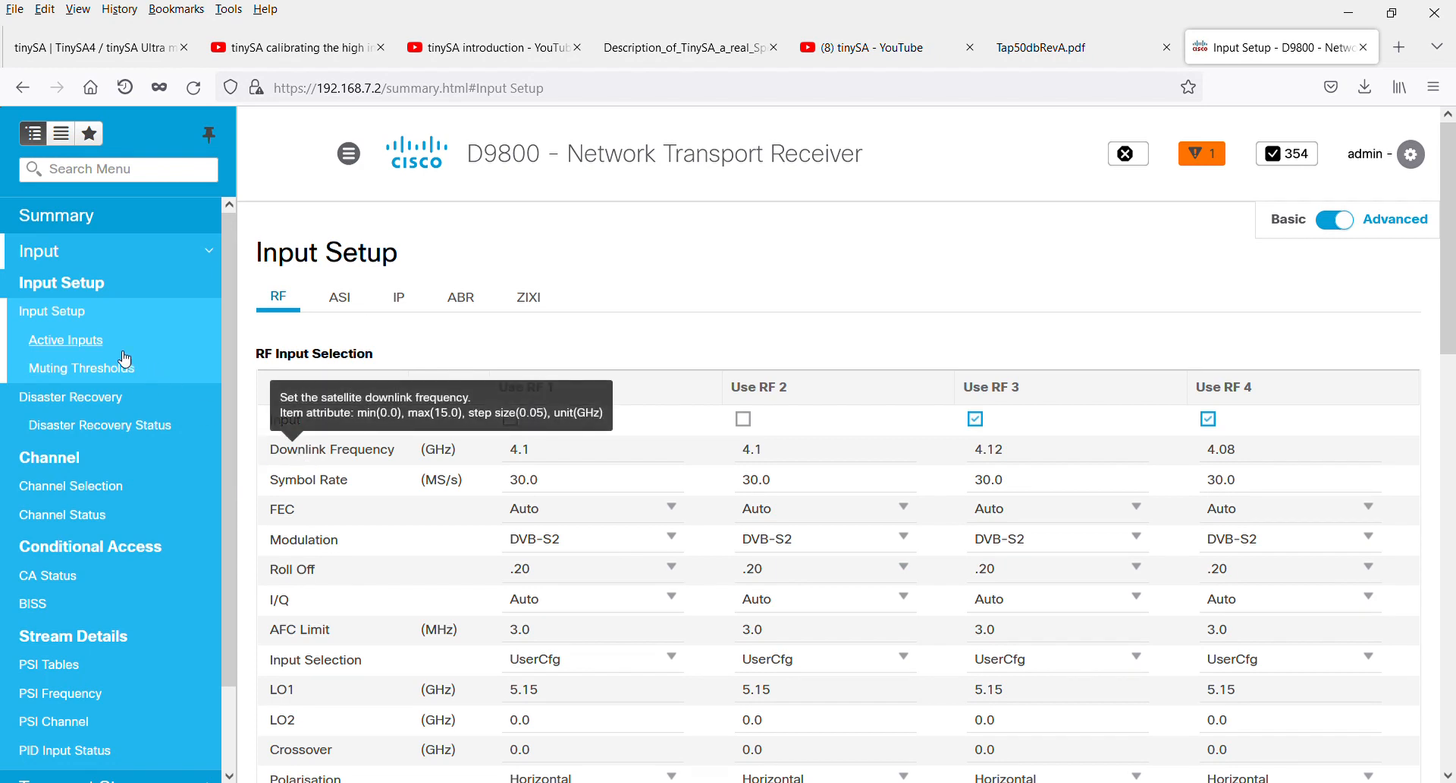
# In the Active Inputs SI Receive Setup, set RF3's Network ID to 21, apply it and refresh the input status
pyautogui.click(93, 348)
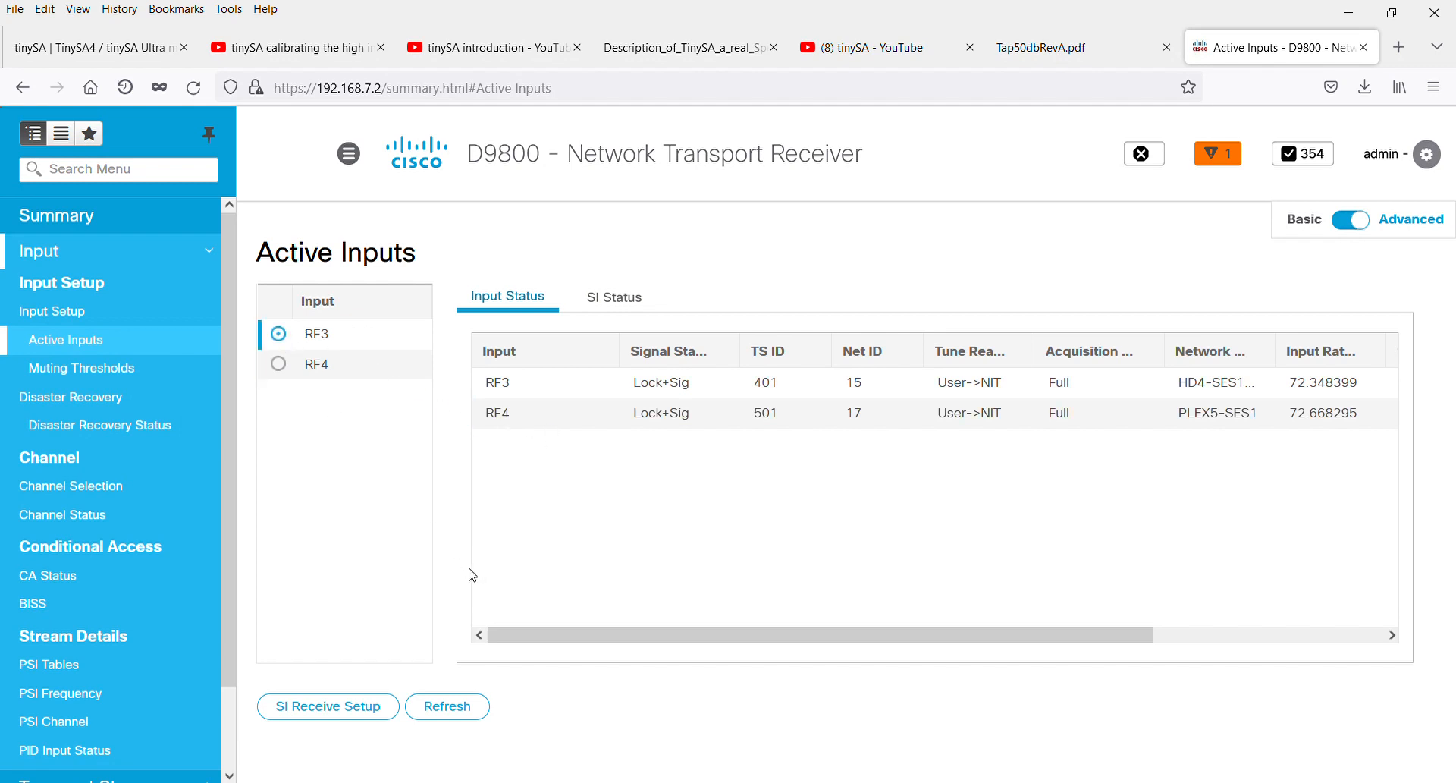
pyautogui.click(359, 713)
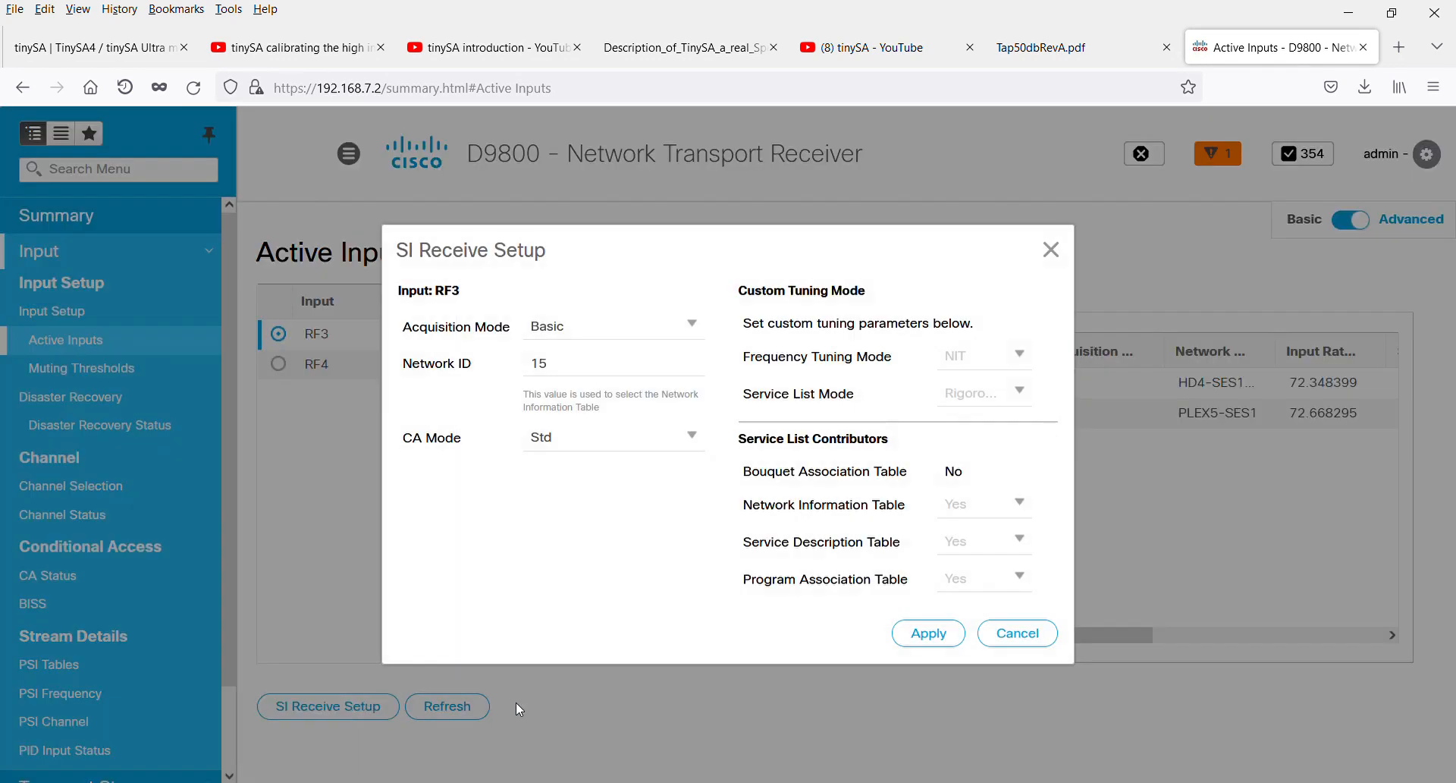
pyautogui.click(558, 369)
pyautogui.moveTo(558, 370); pyautogui.dragTo(530, 369)
pyautogui.write('21')
pyautogui.click(934, 639)
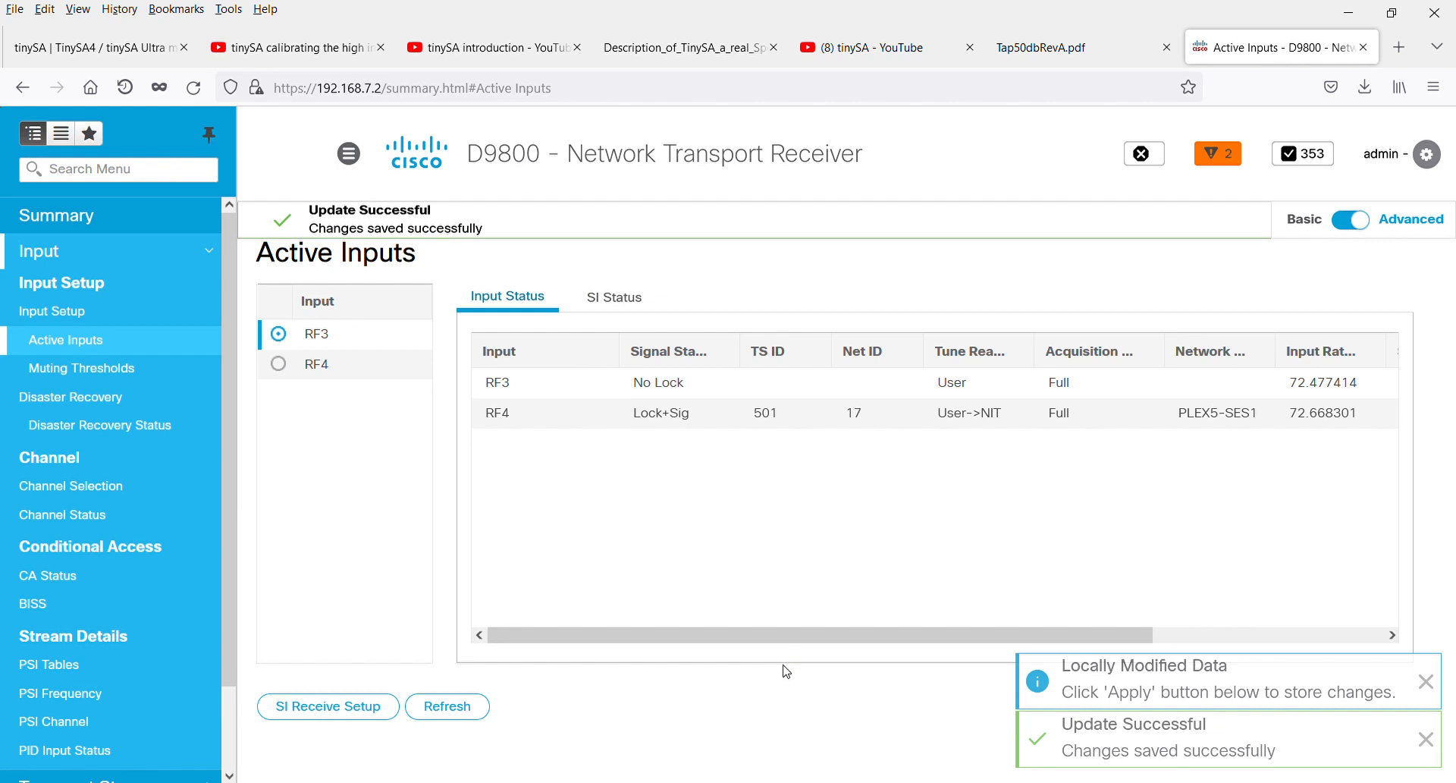
pyautogui.click(459, 717)
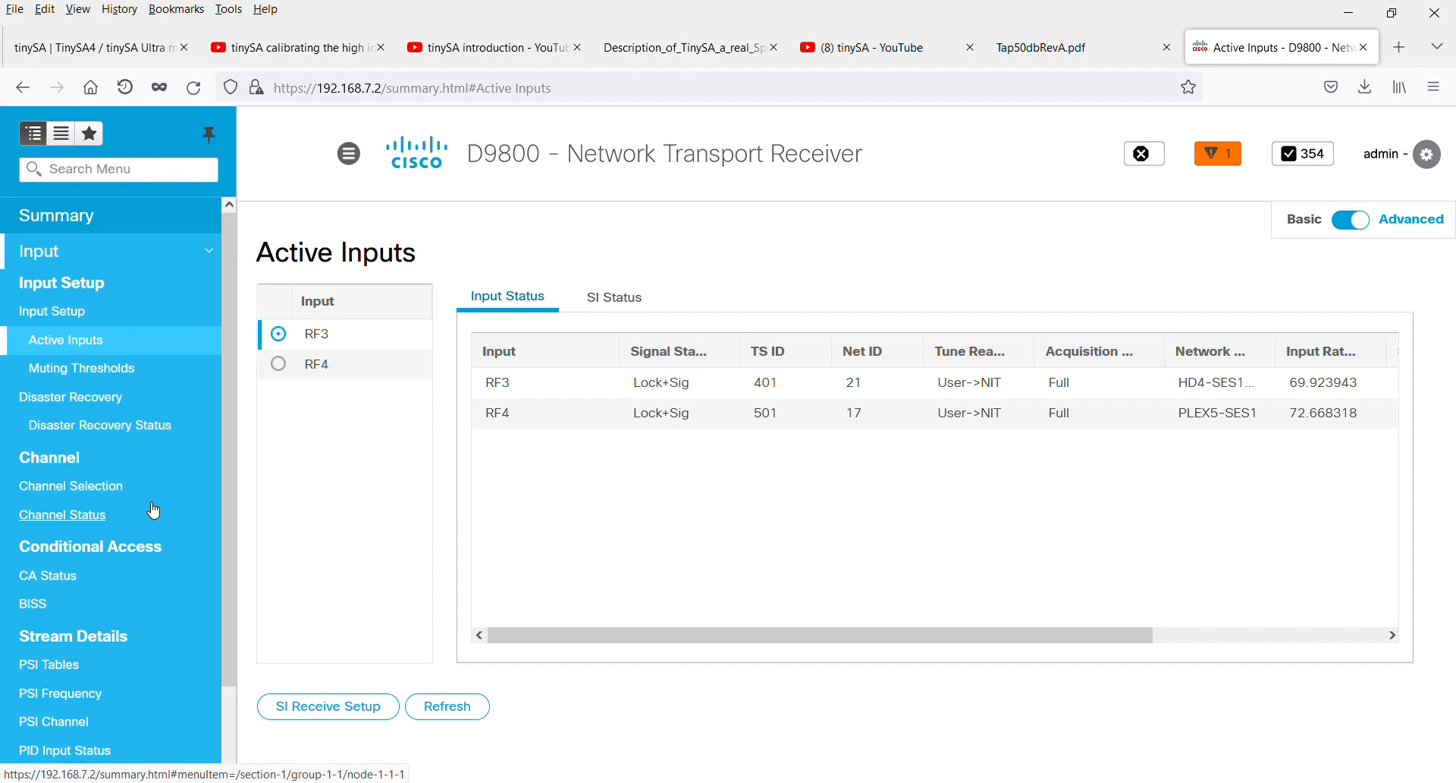
# Review the channels assigned to the program entries in Channel Selection and their authorization and encryption in Channel Status
pyautogui.click(103, 492)
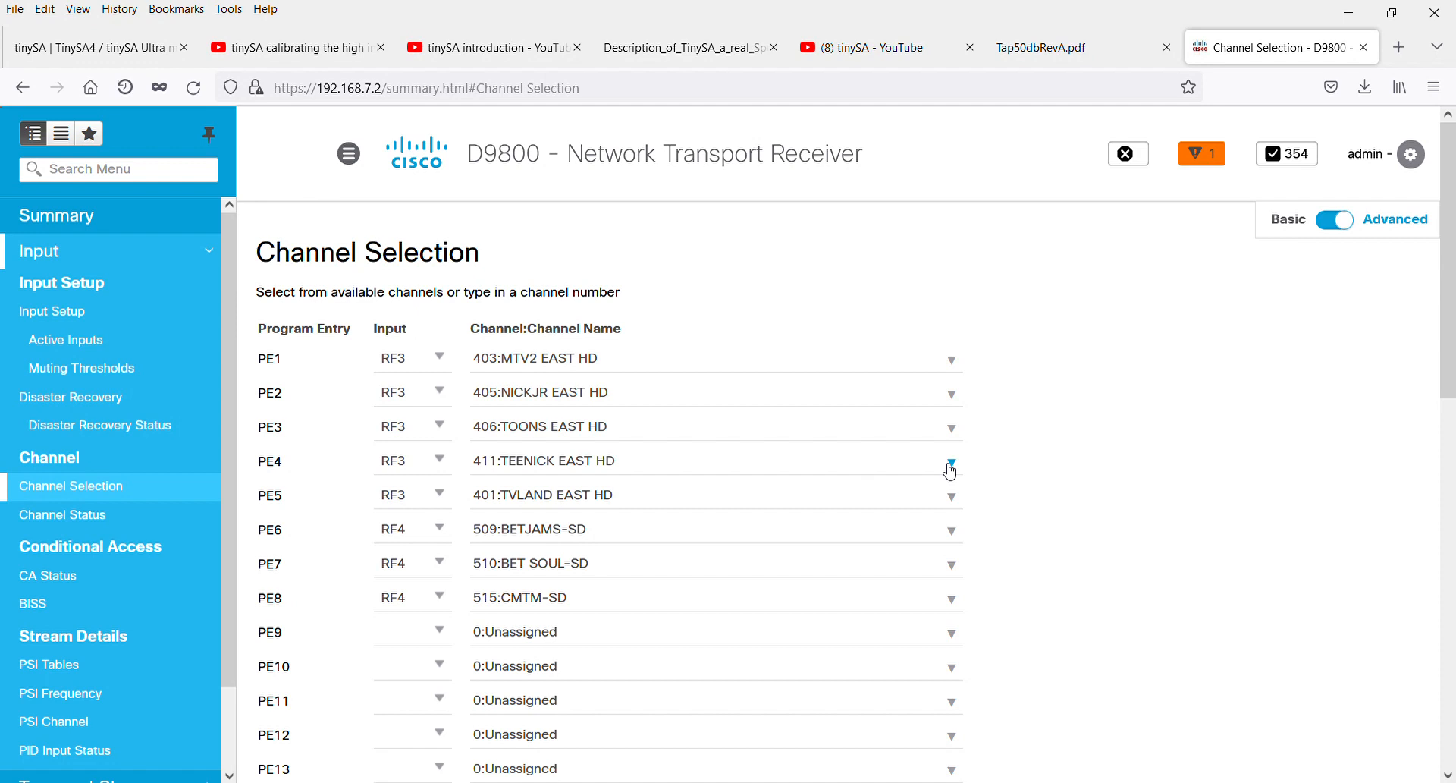
pyautogui.click(84, 524)
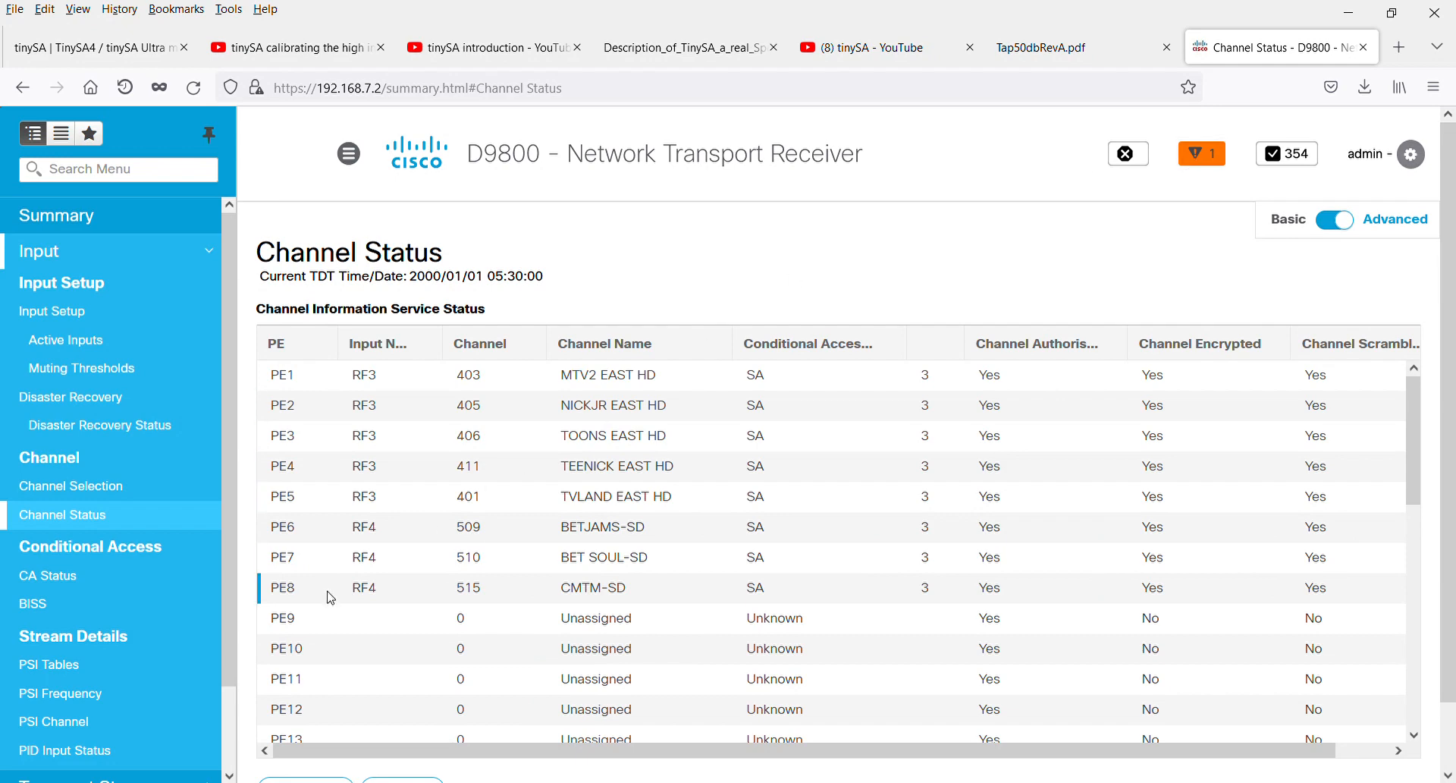
pyautogui.scroll(-2, 204, 622)
# View the transport stream settings for the ASI 1 output and the IP Data 1/Data 2 output
pyautogui.scroll(-2, 209, 652)
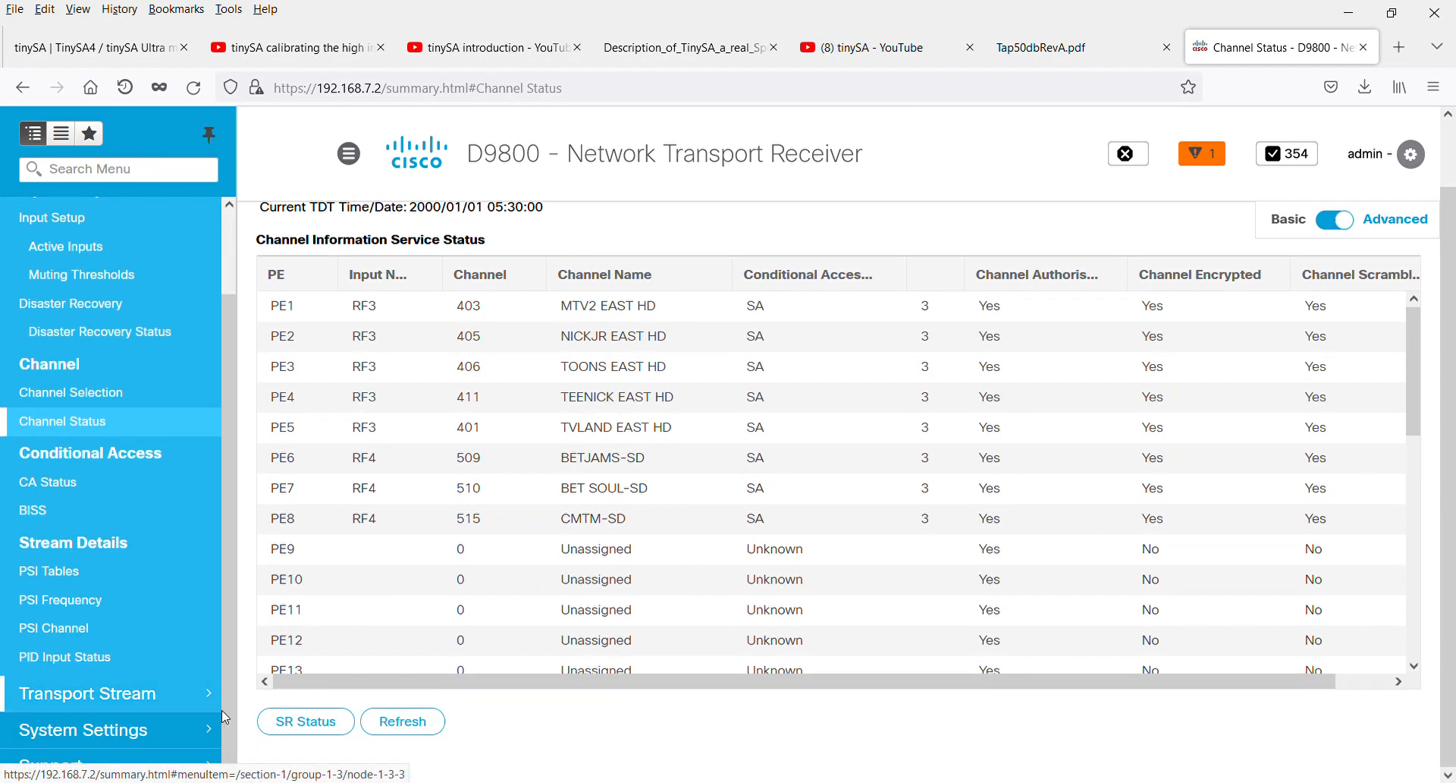
pyautogui.click(208, 688)
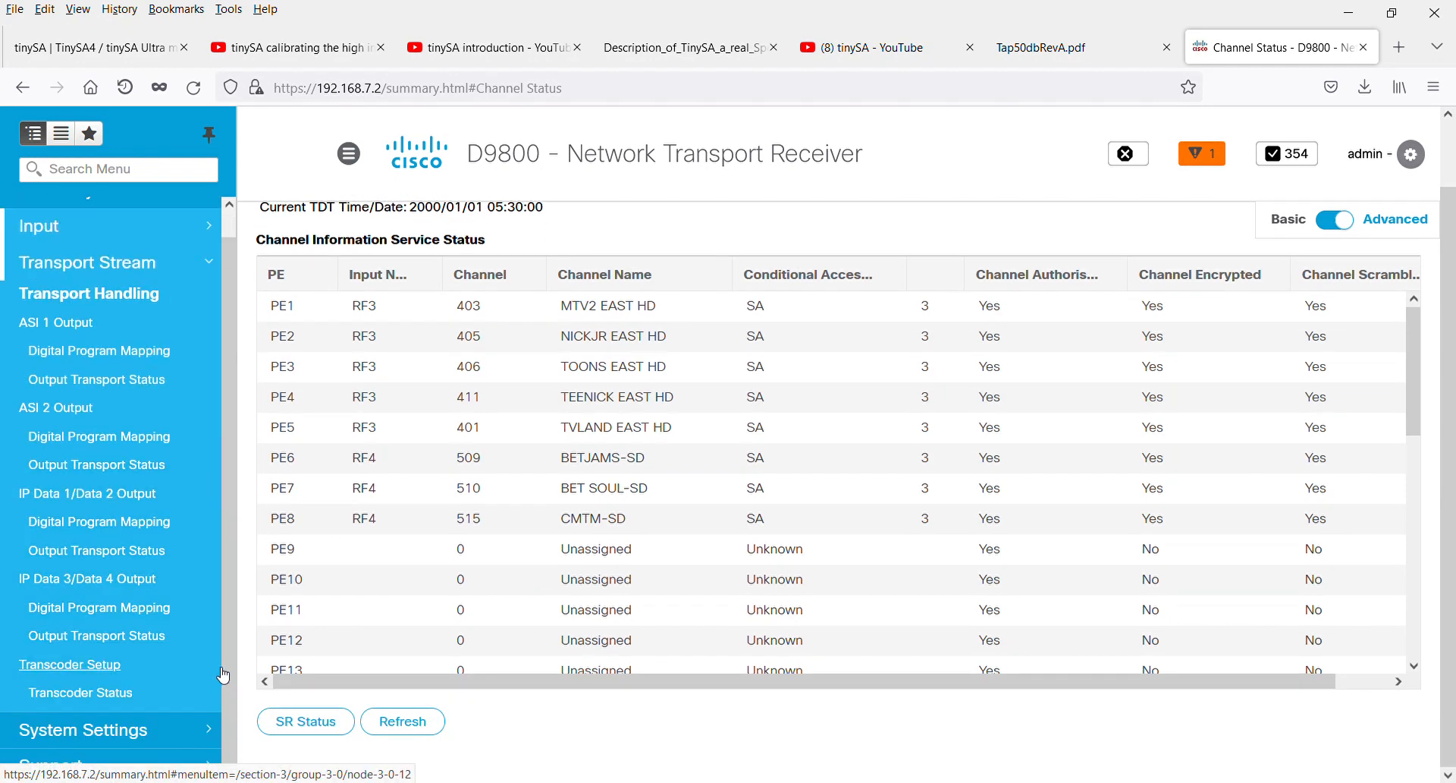
pyautogui.click(68, 330)
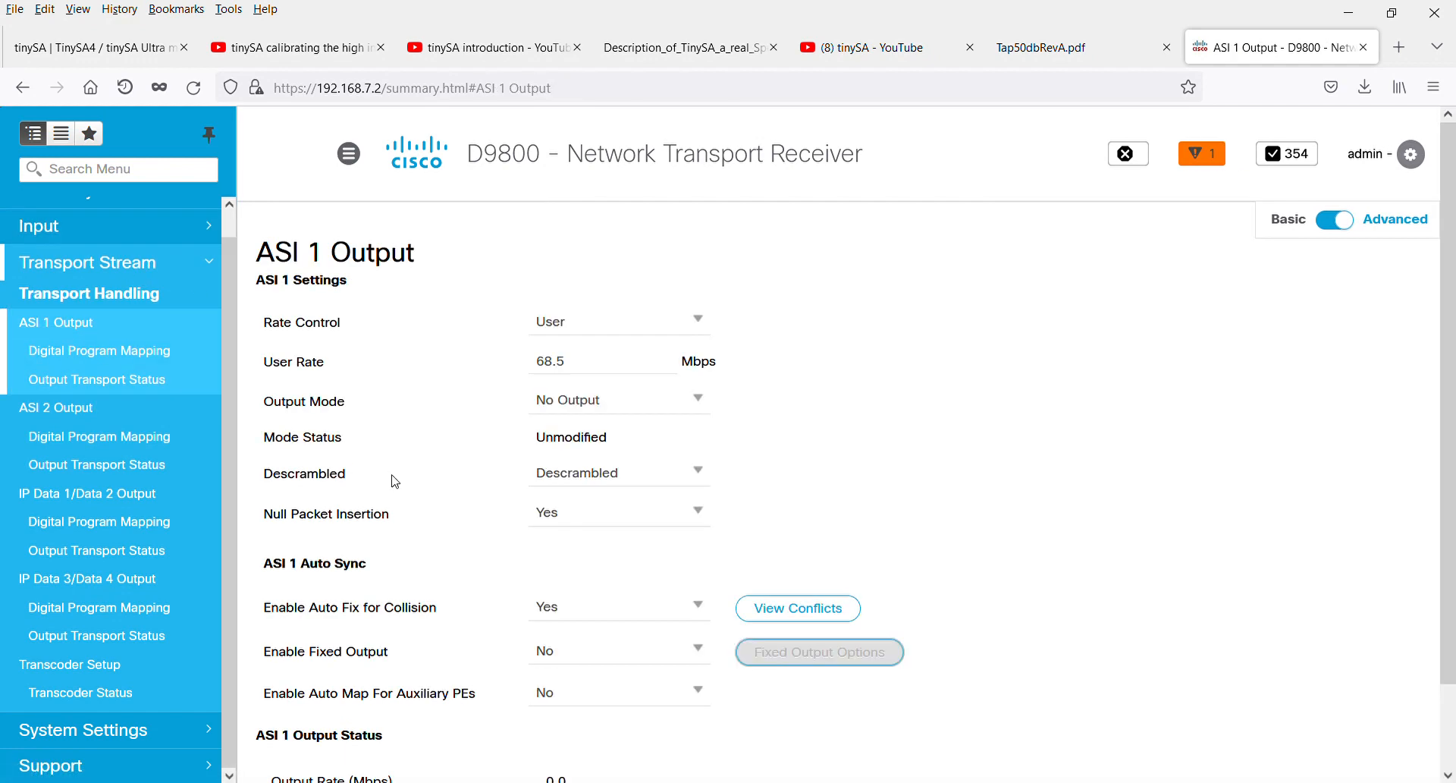
pyautogui.click(70, 495)
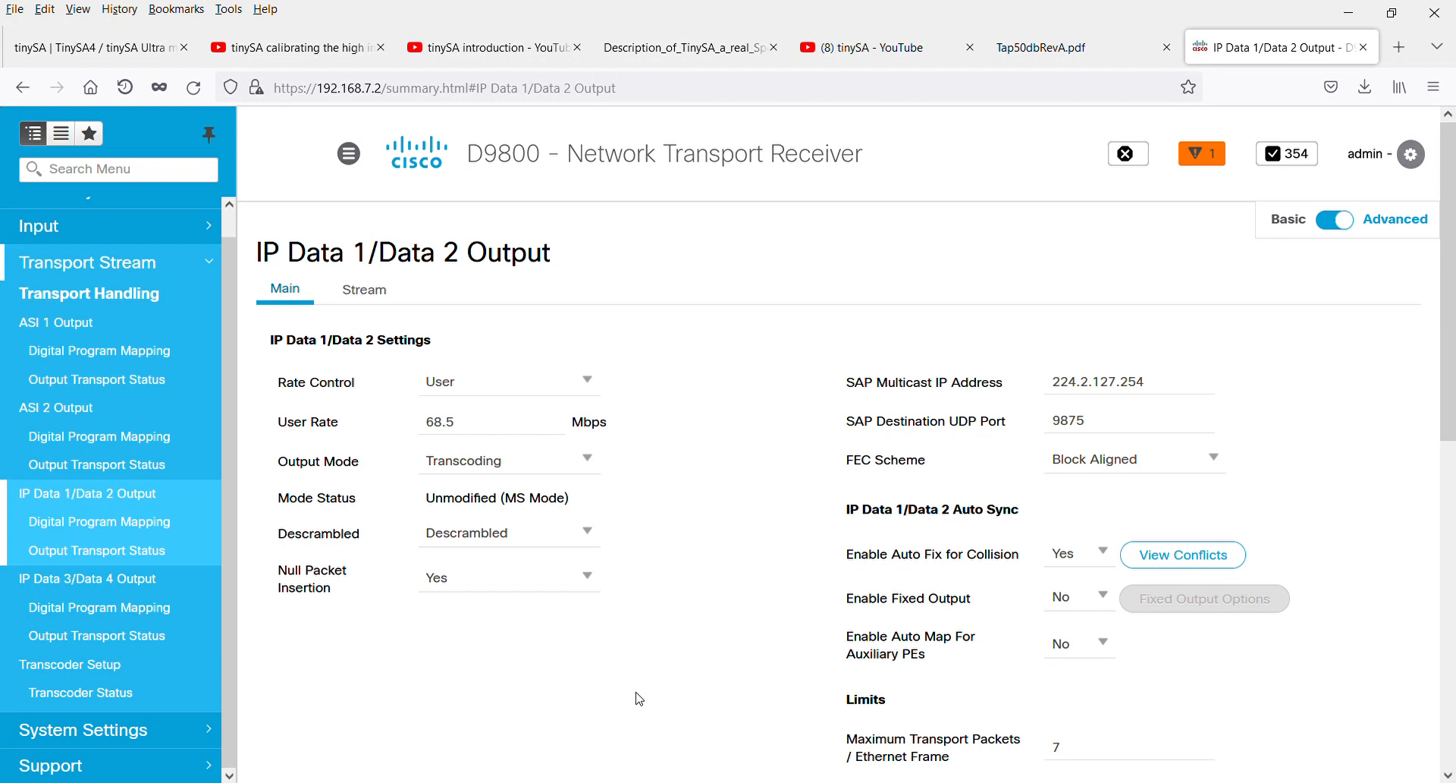
# Review the IP Data 1/Data 2 digital program mapping and the referenced PIDs and DPM collisions in its output transport status
pyautogui.click(140, 535)
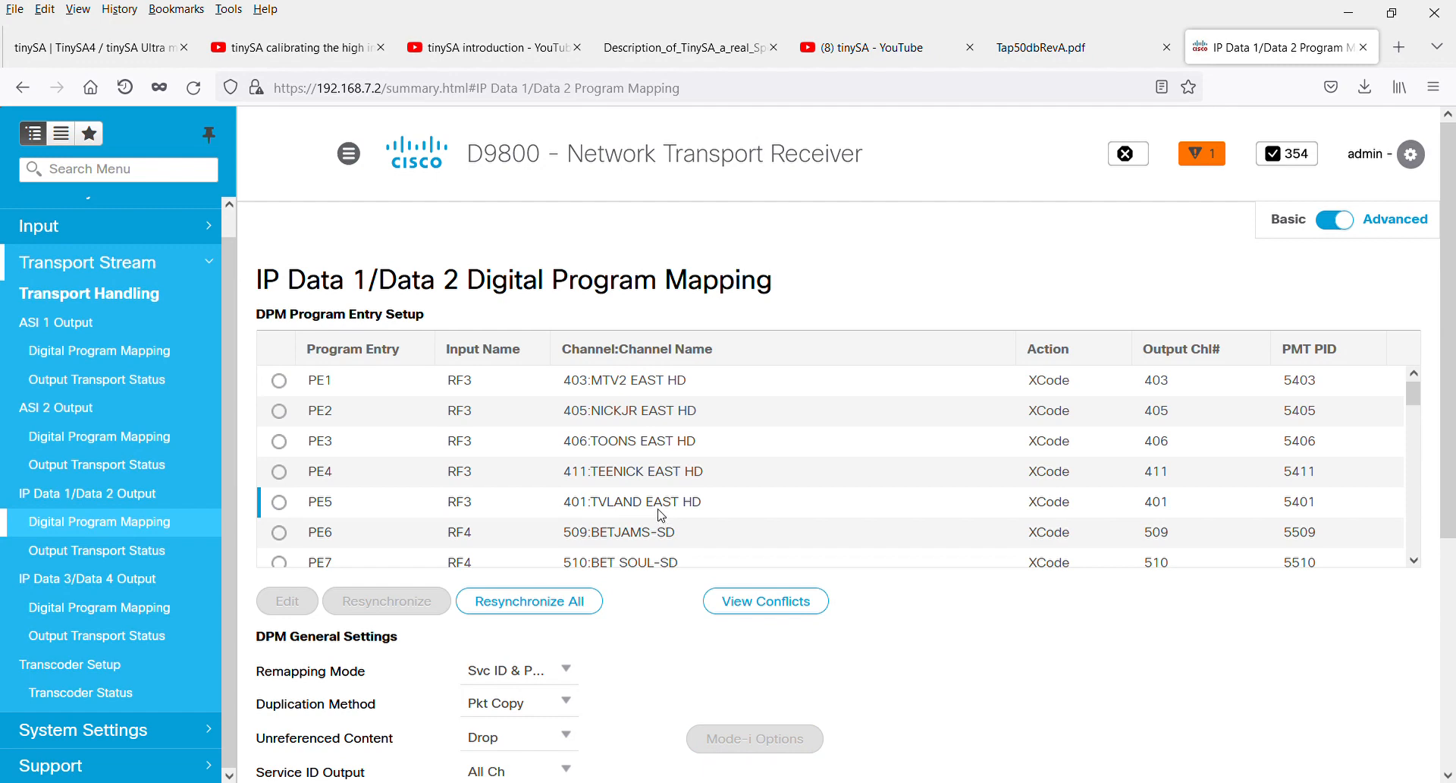
pyautogui.scroll(-1, 634, 594)
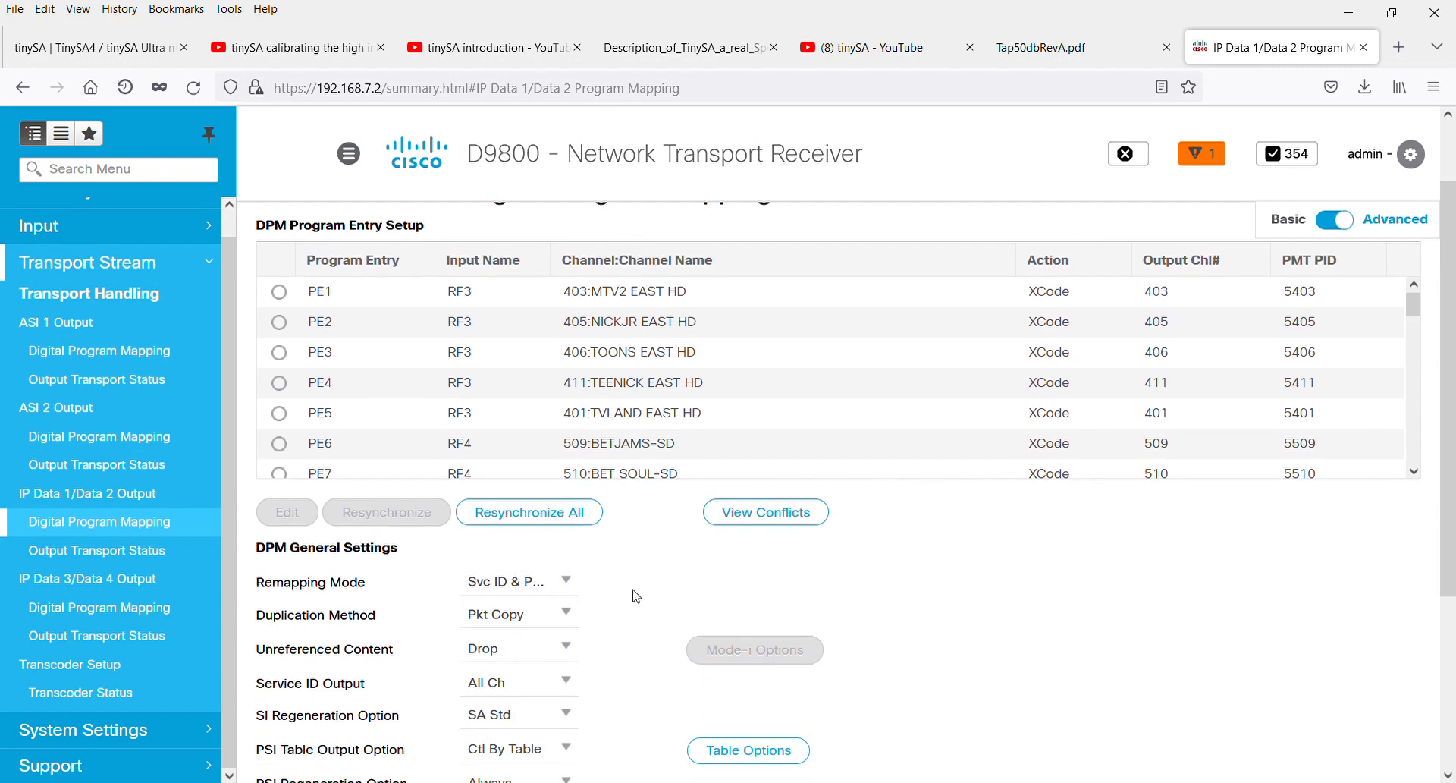
pyautogui.click(161, 551)
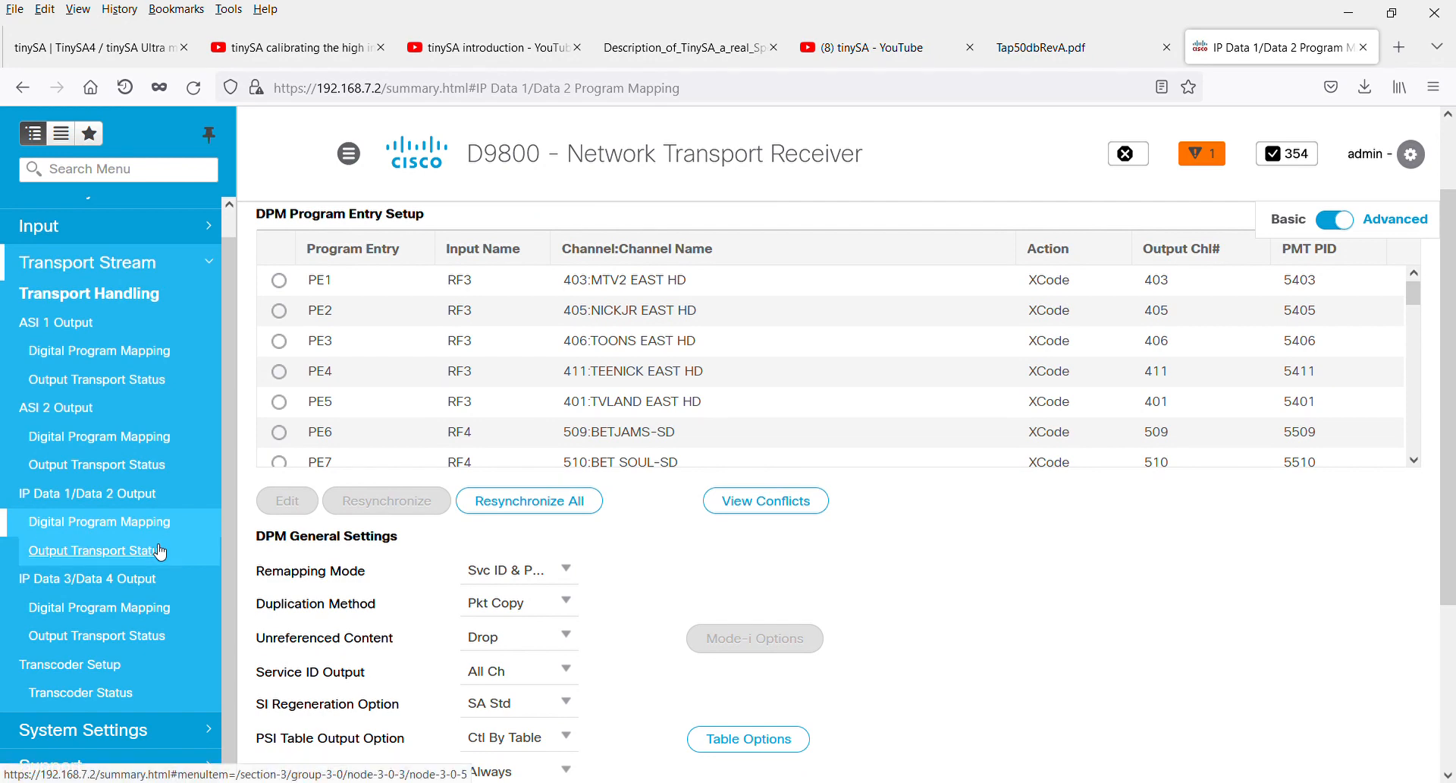
pyautogui.scroll(-3, 478, 474)
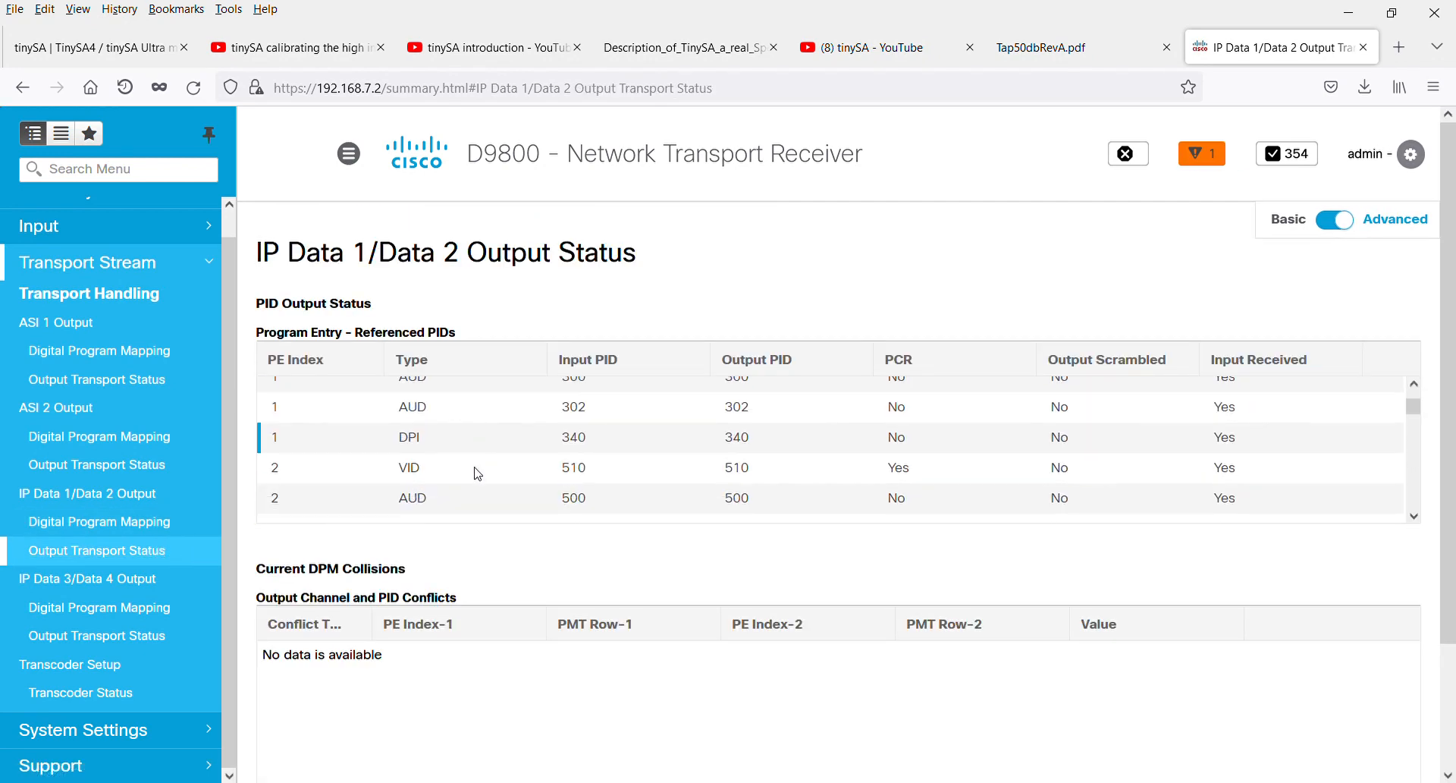
pyautogui.scroll(-1, 478, 474)
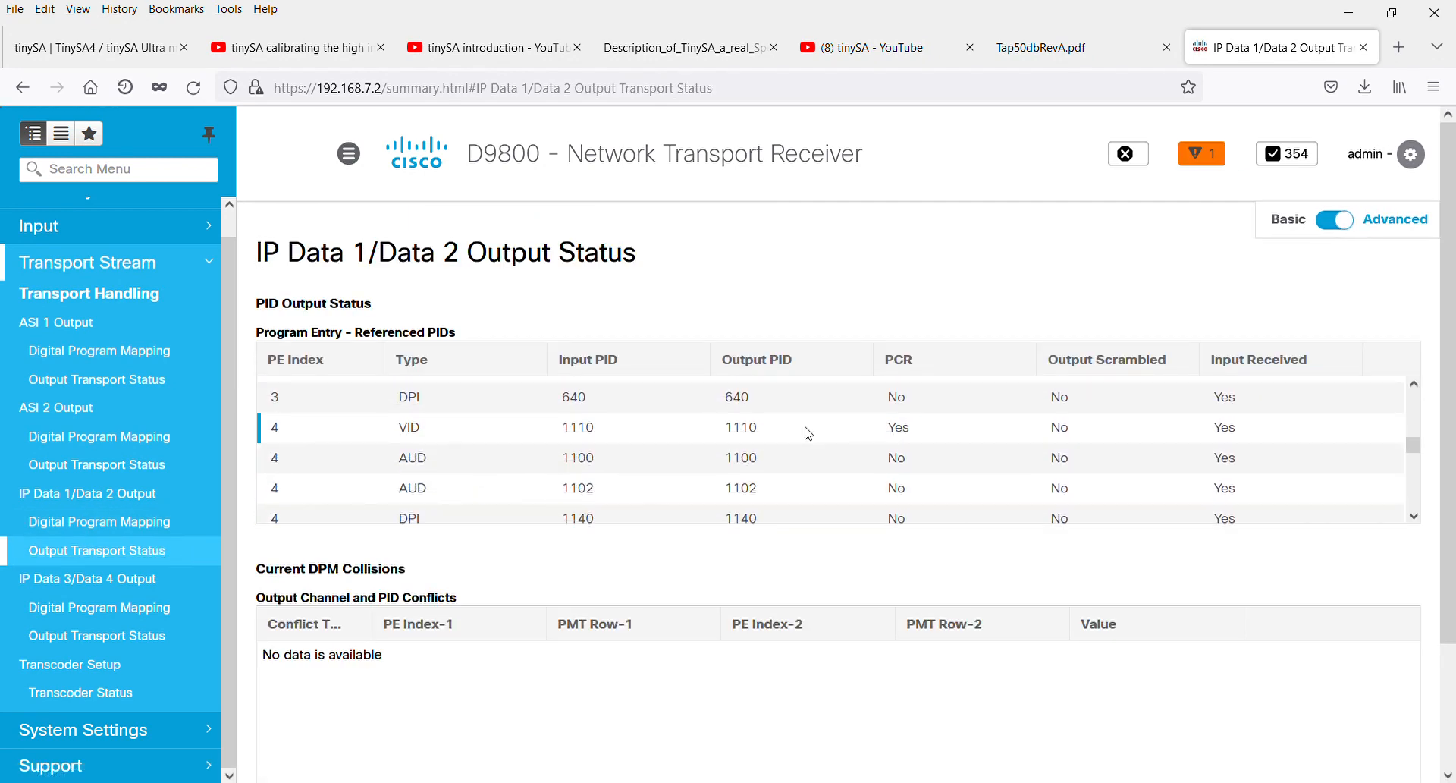
pyautogui.scroll(-4, 807, 434)
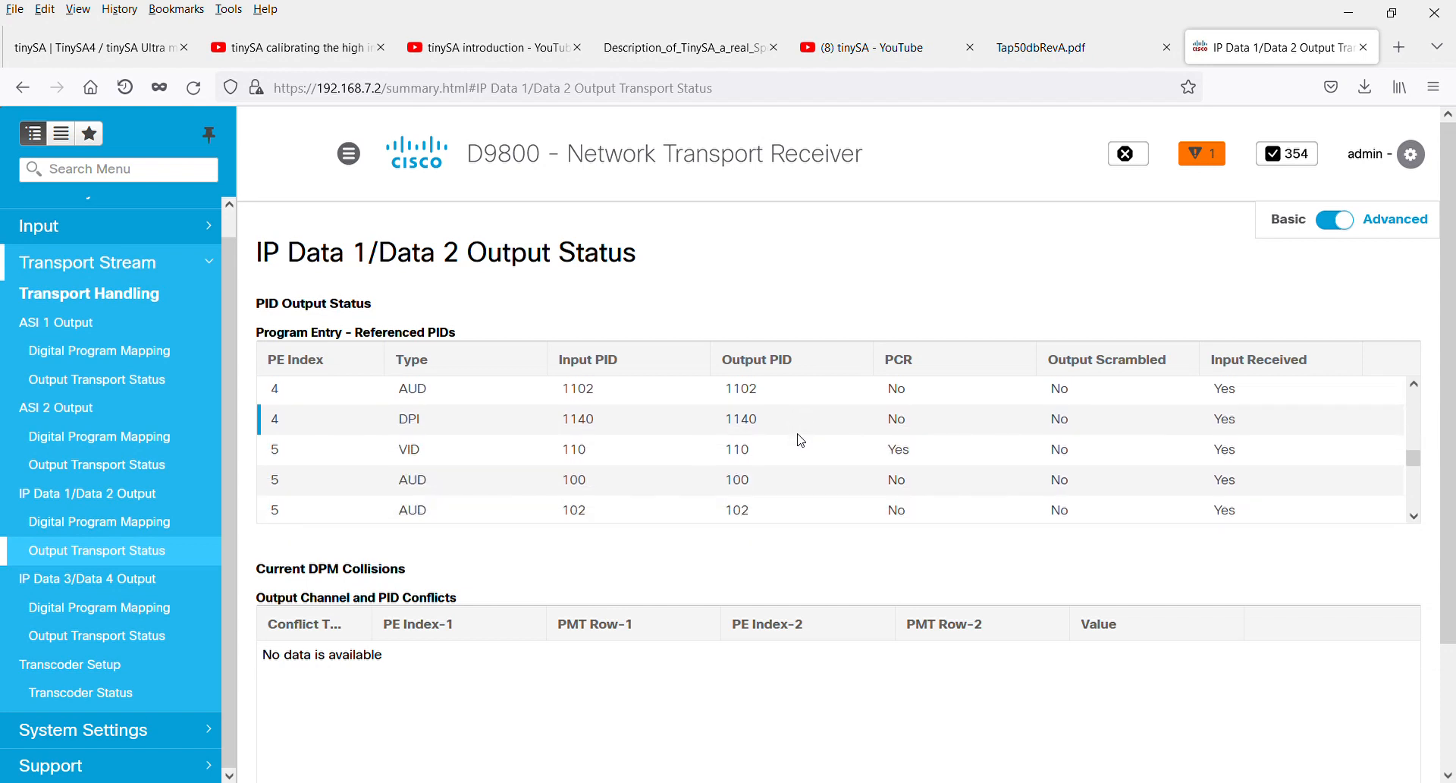
pyautogui.scroll(-5, 800, 442)
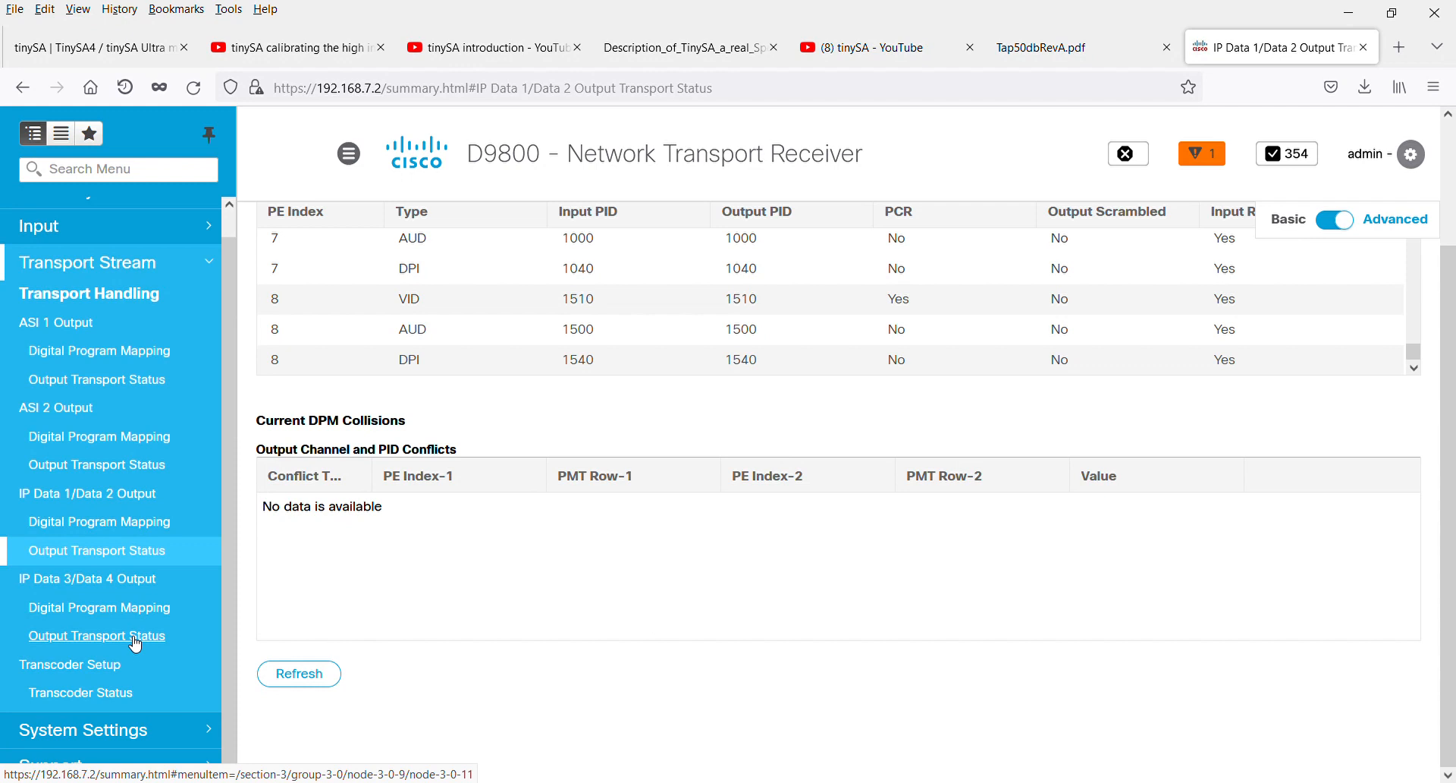
# Review the Transcoder Setup page for each transcoder's output format, assigned channel and bitrate, and the unused transcode licenses
pyautogui.click(77, 669)
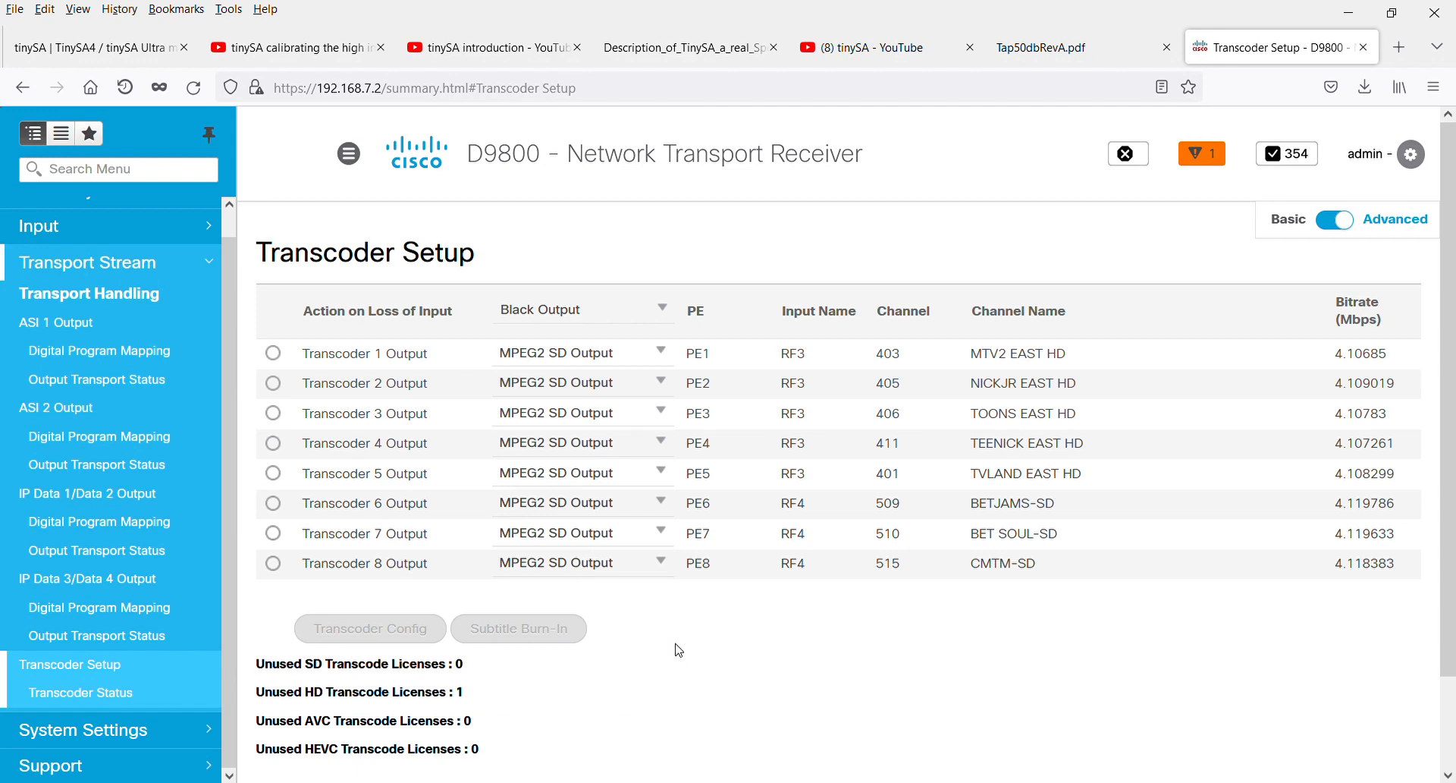
pyautogui.scroll(-2, 216, 599)
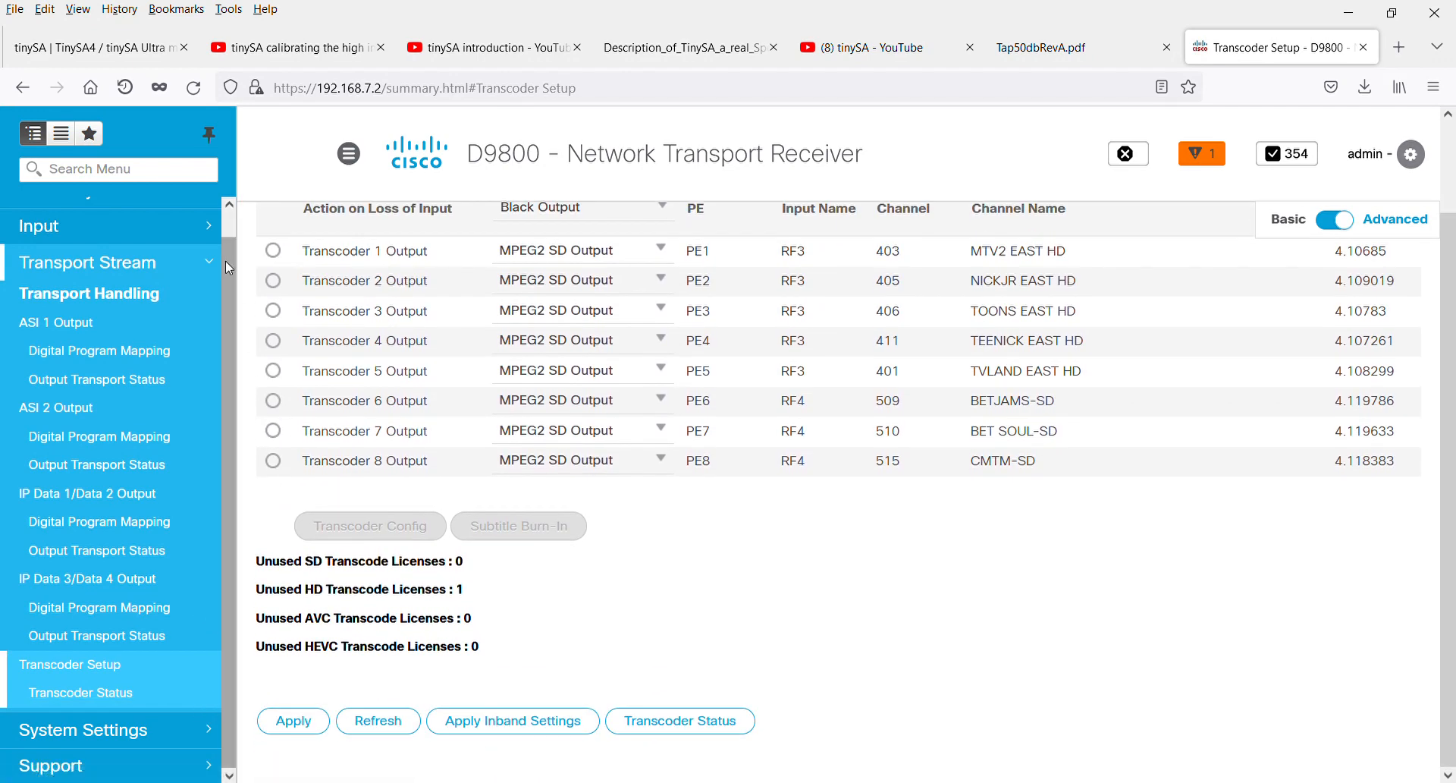
pyautogui.scroll(1, 232, 304)
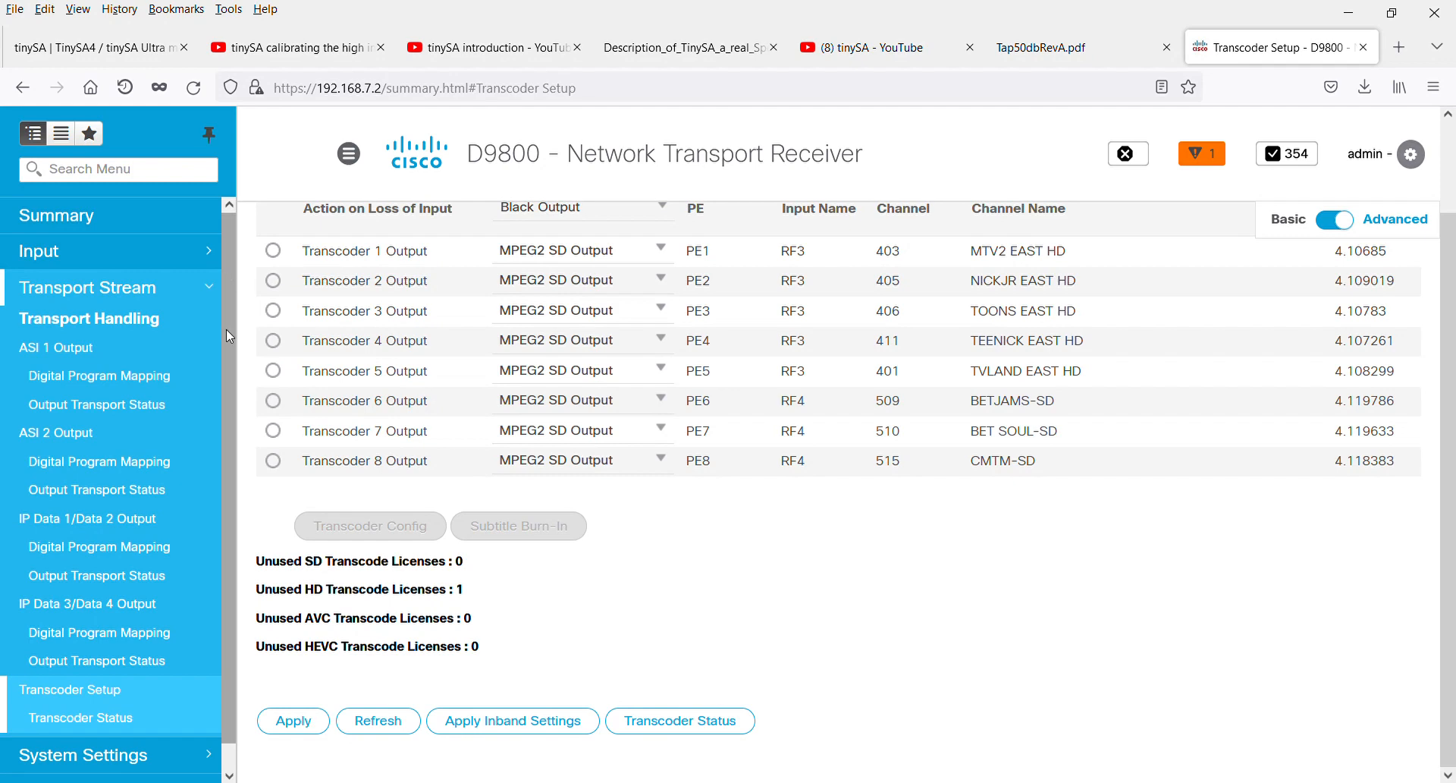
pyautogui.scroll(-1, 223, 703)
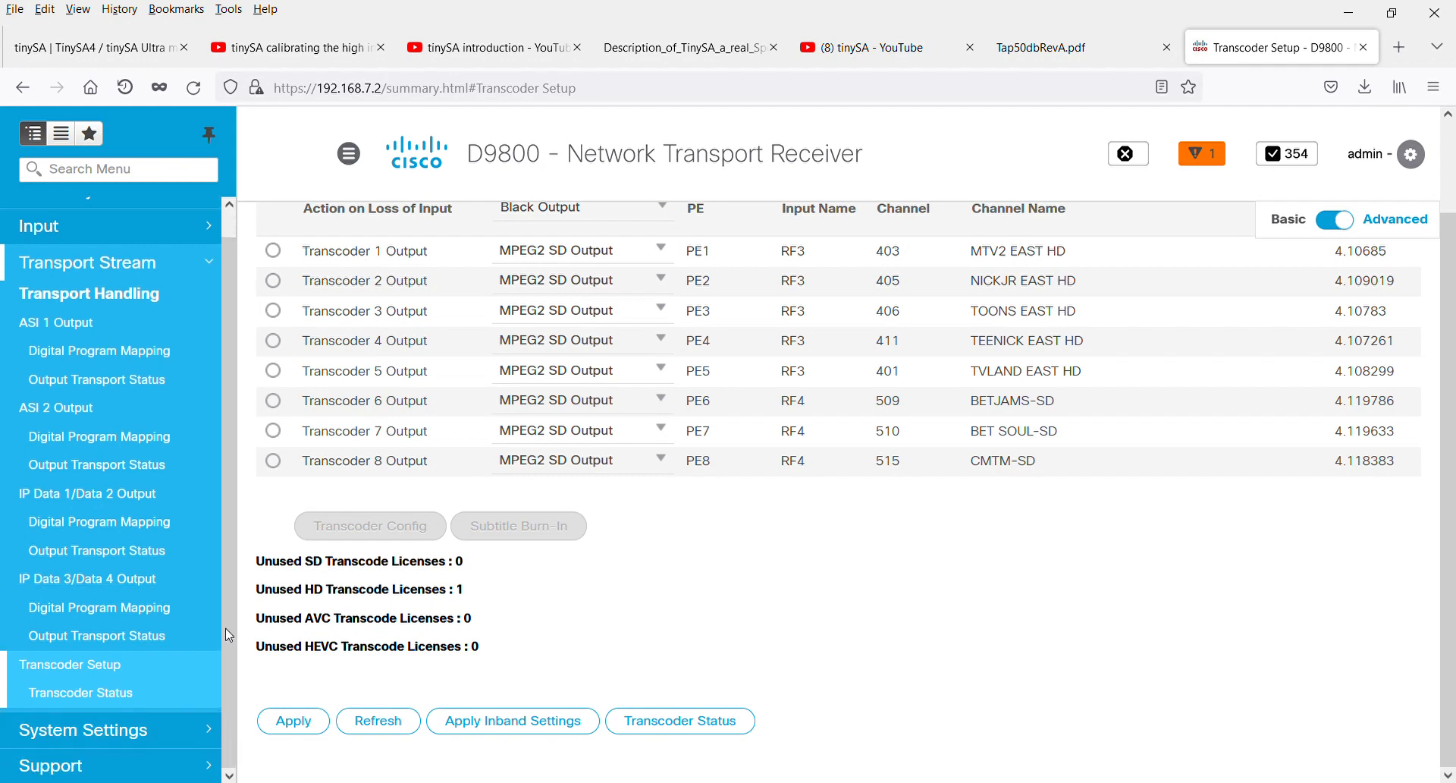
pyautogui.scroll(1, 231, 508)
pyautogui.scroll(2, 229, 506)
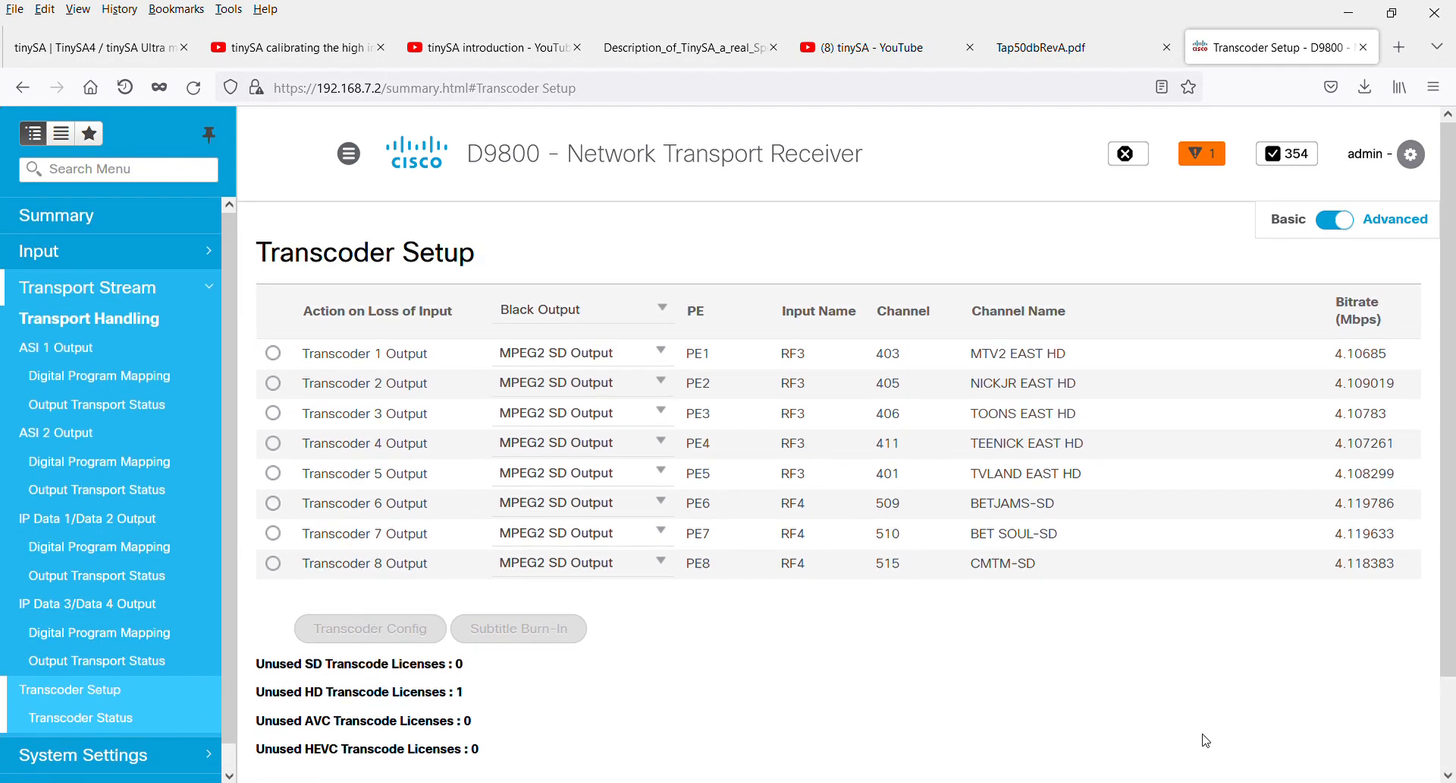
# Check the active warning in the header and examine its details on the system's alarm status page
pyautogui.click(1208, 175)
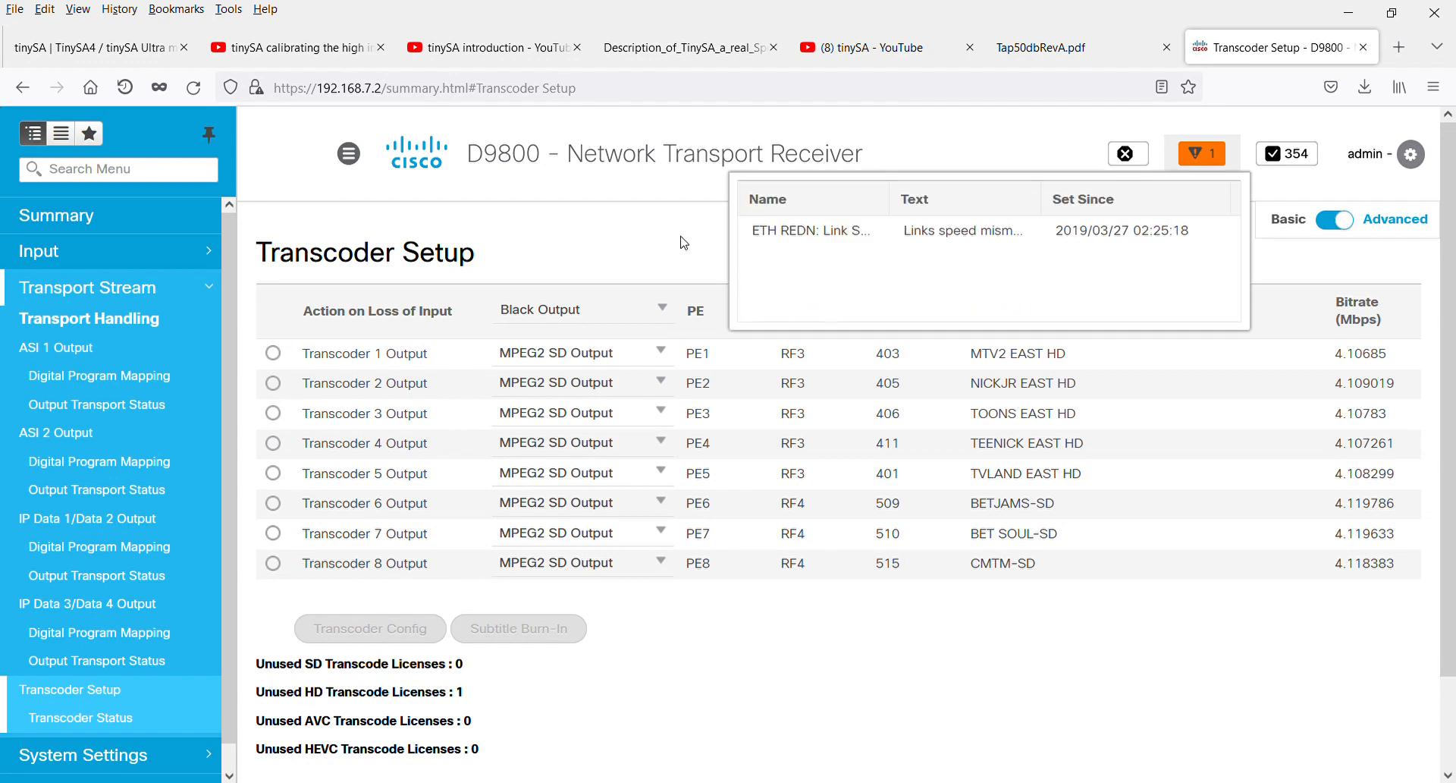
pyautogui.scroll(-3, 237, 634)
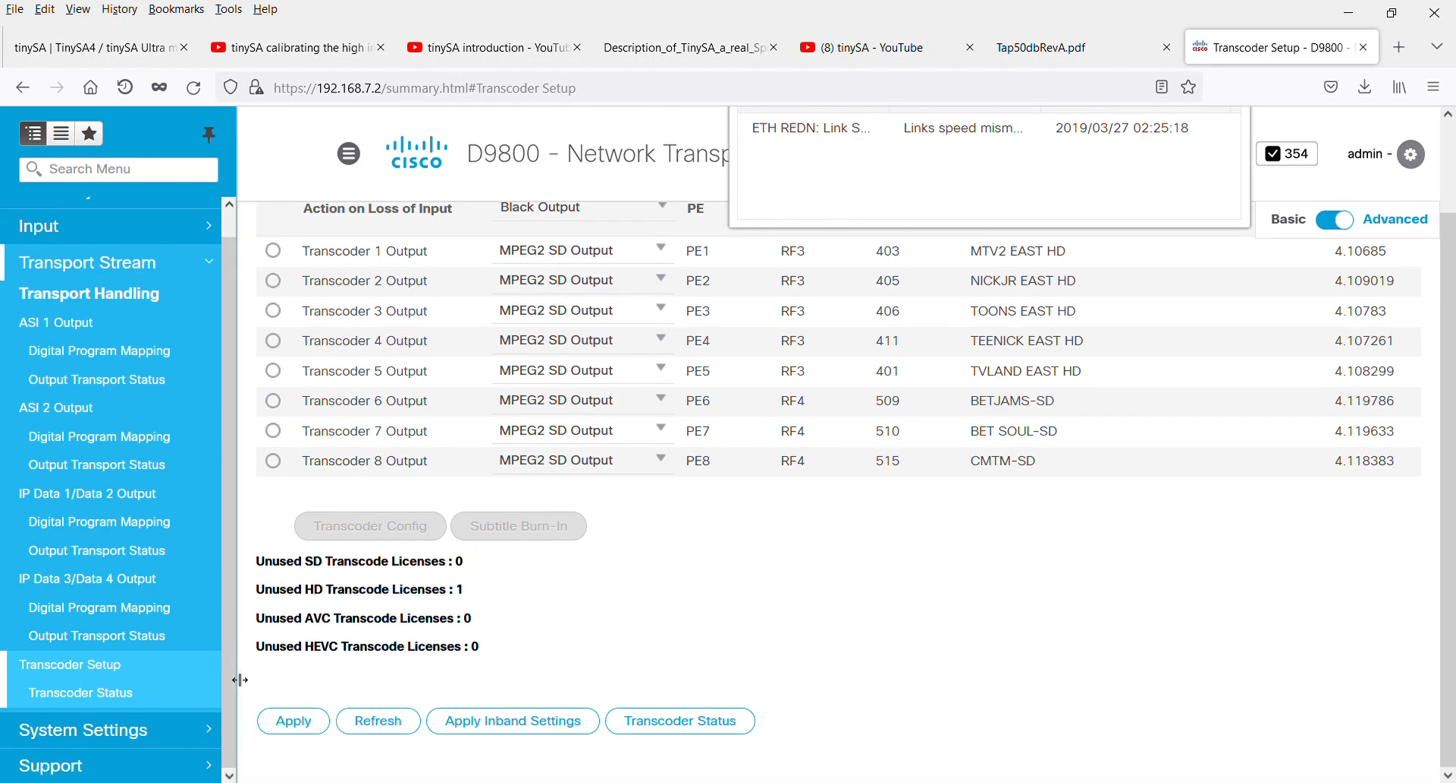
pyautogui.click(114, 730)
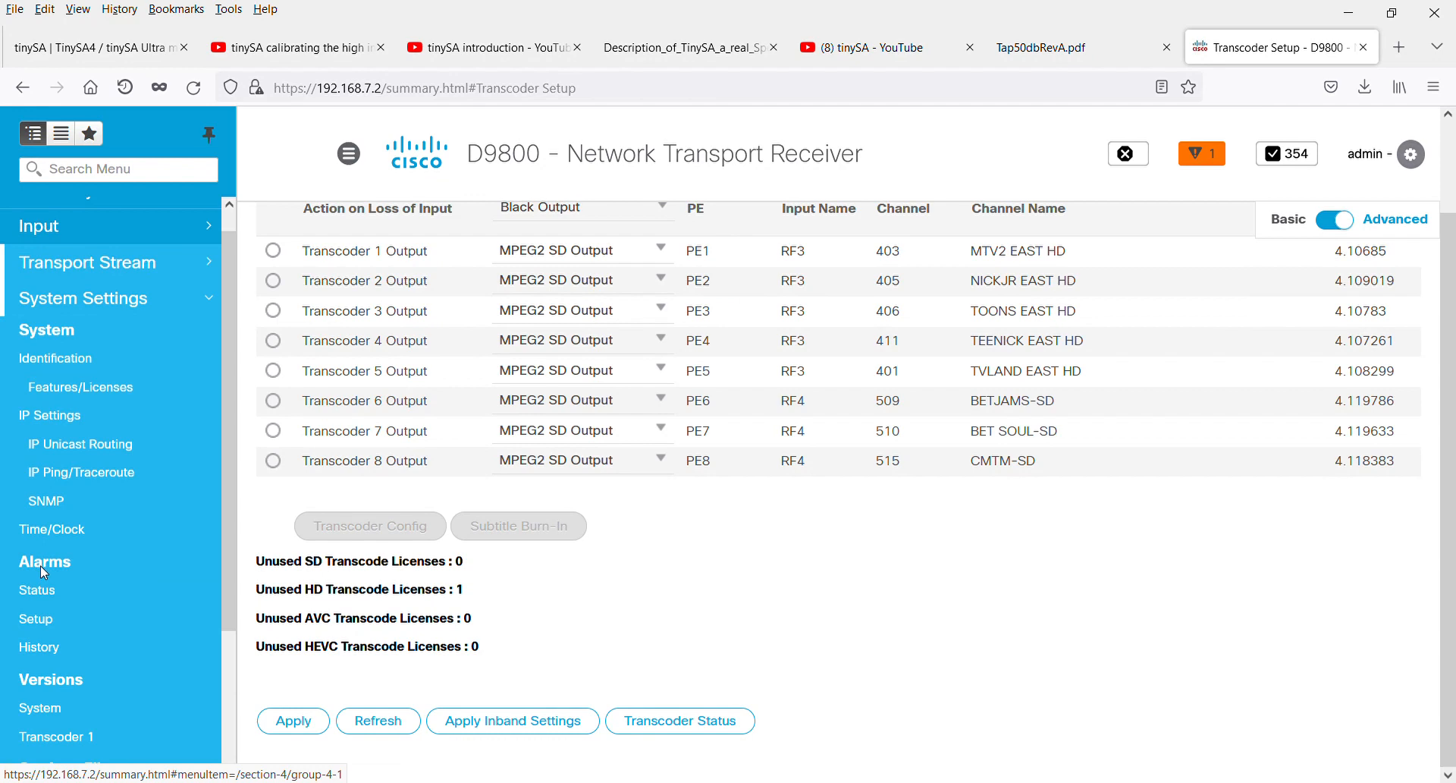
pyautogui.click(37, 590)
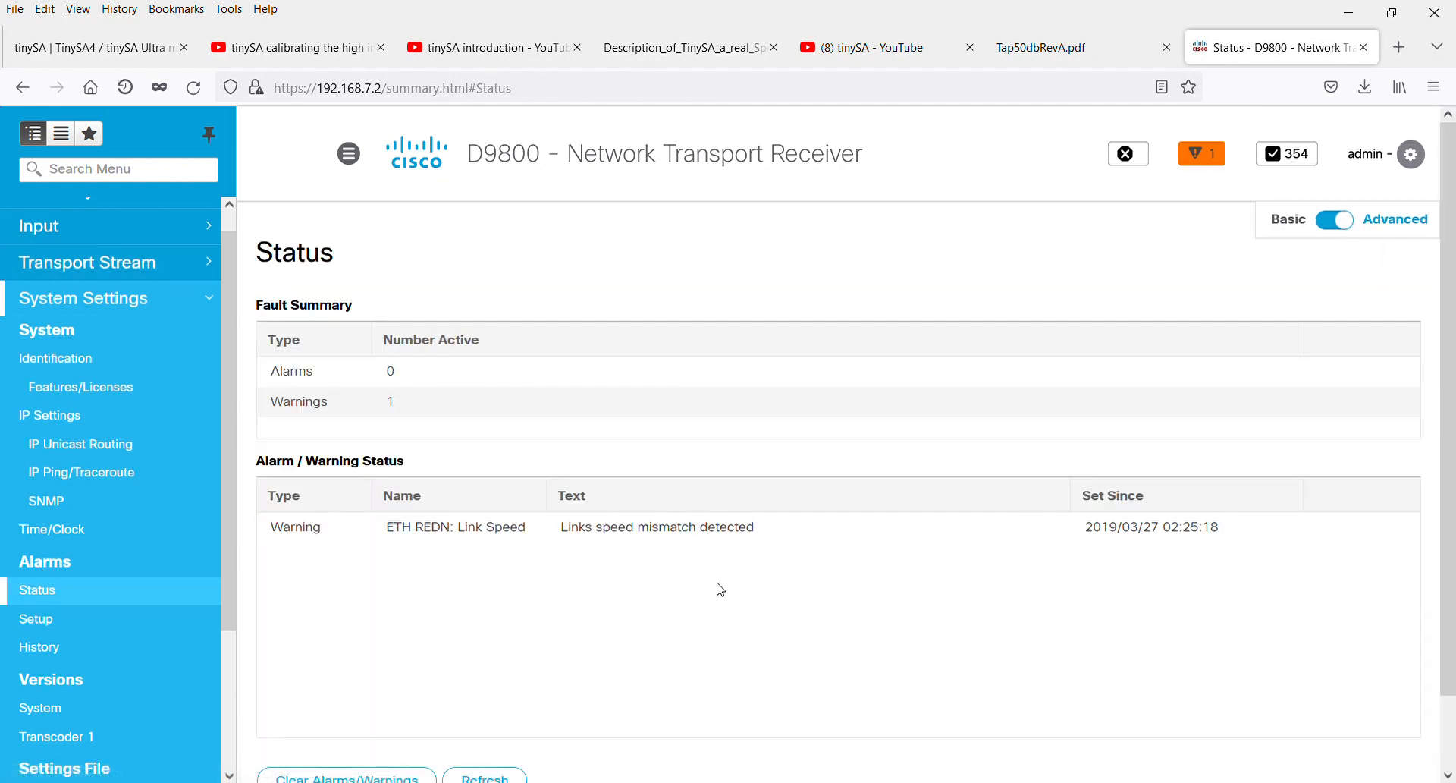
pyautogui.scroll(-2, 807, 552)
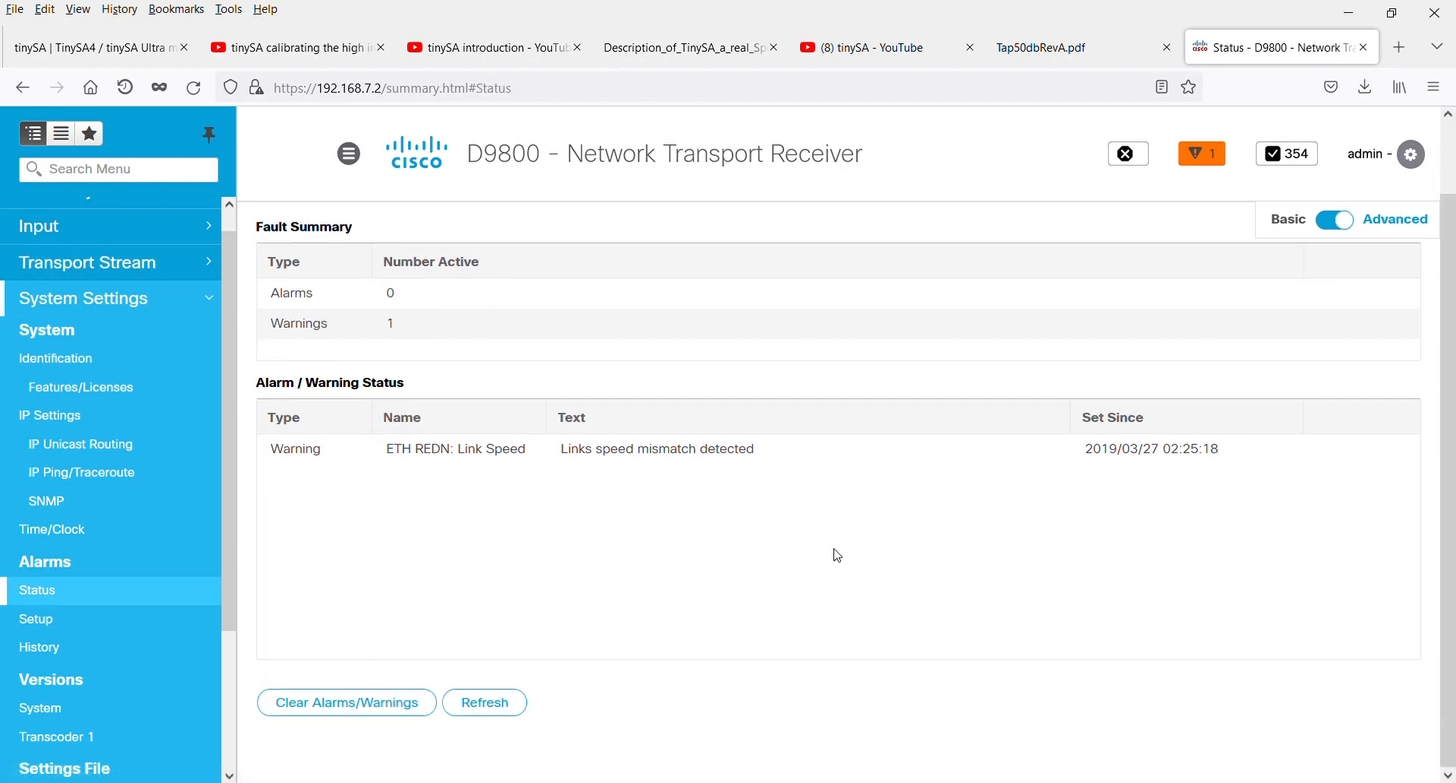
# Clear the active alarms and warnings and refresh the alarm status
pyautogui.click(408, 719)
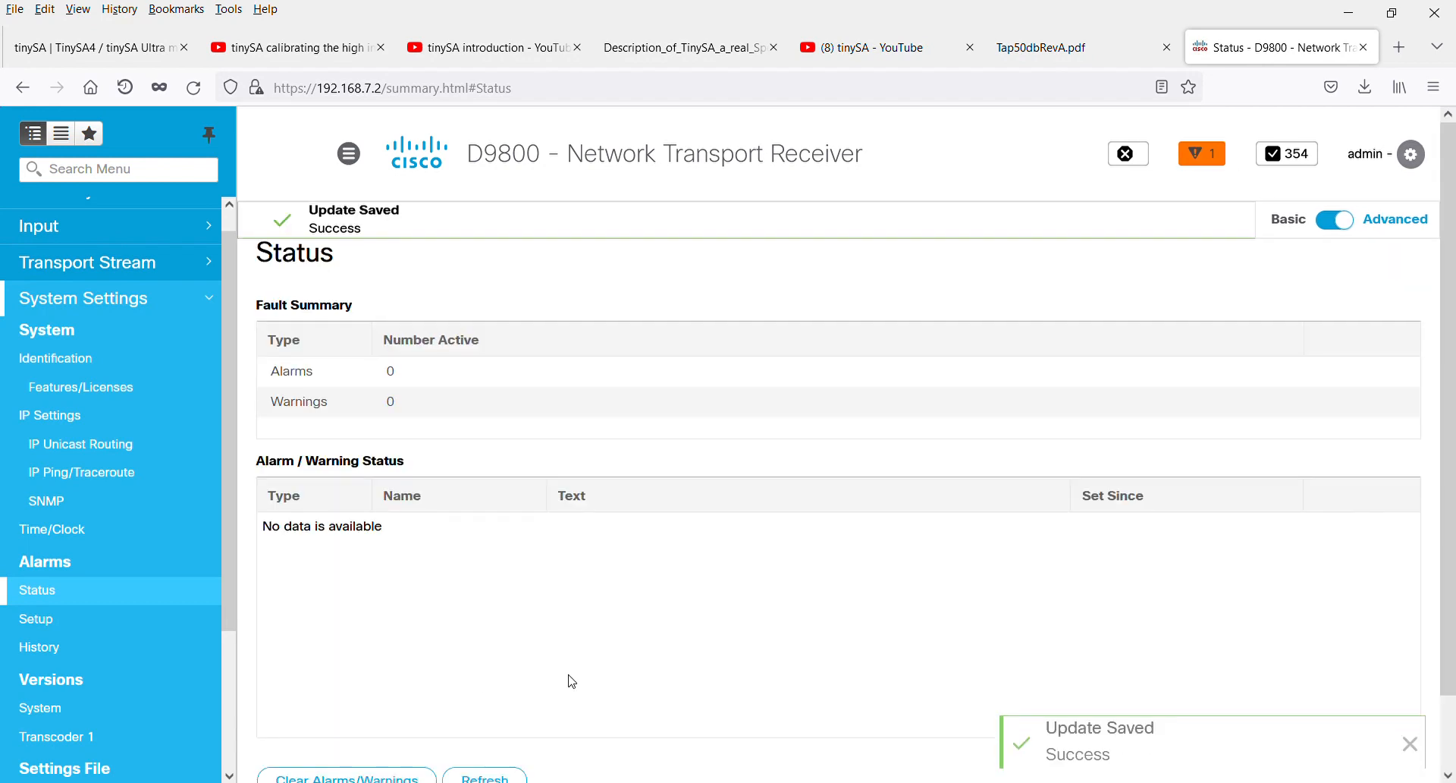
pyautogui.scroll(-2, 583, 615)
pyautogui.click(489, 703)
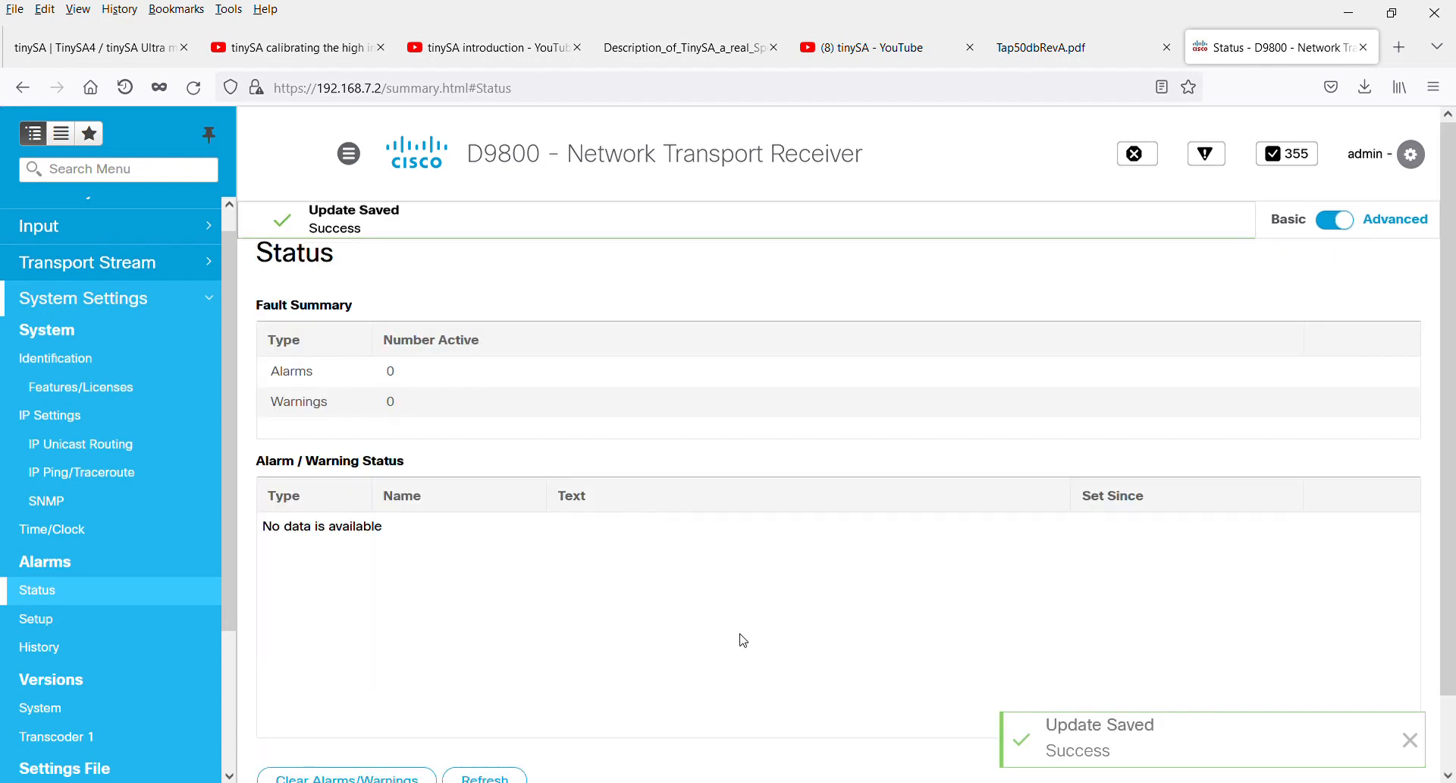